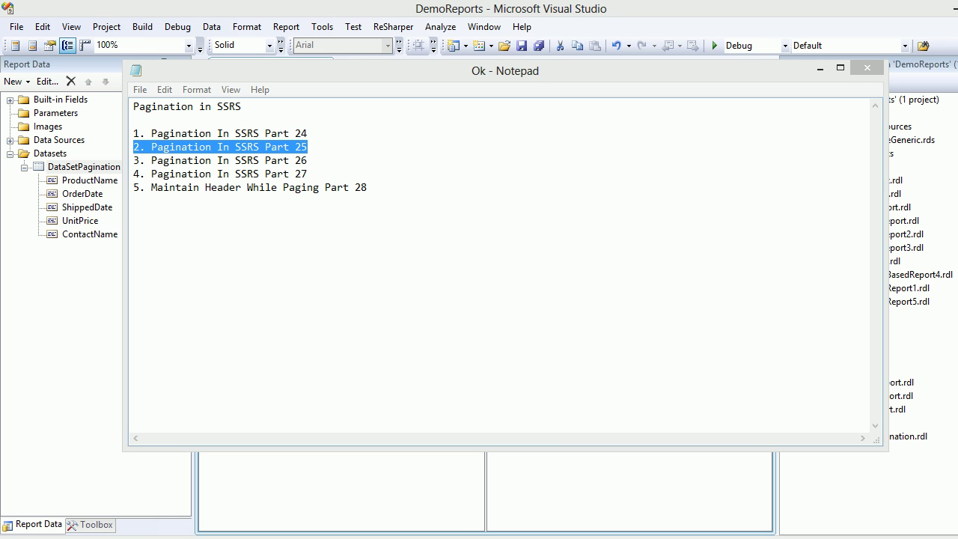
Set the Notepad notes aside and return to the ReportPagination.rdl design in Visual Studio
{"action": "key", "text": "alt+Tab"}
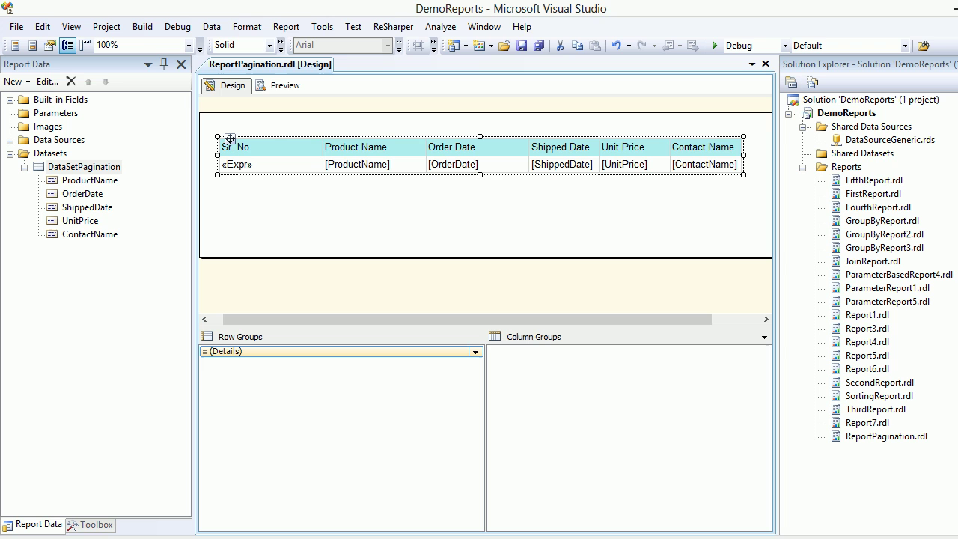
{"action": "left_click", "coordinate": [232, 145]}
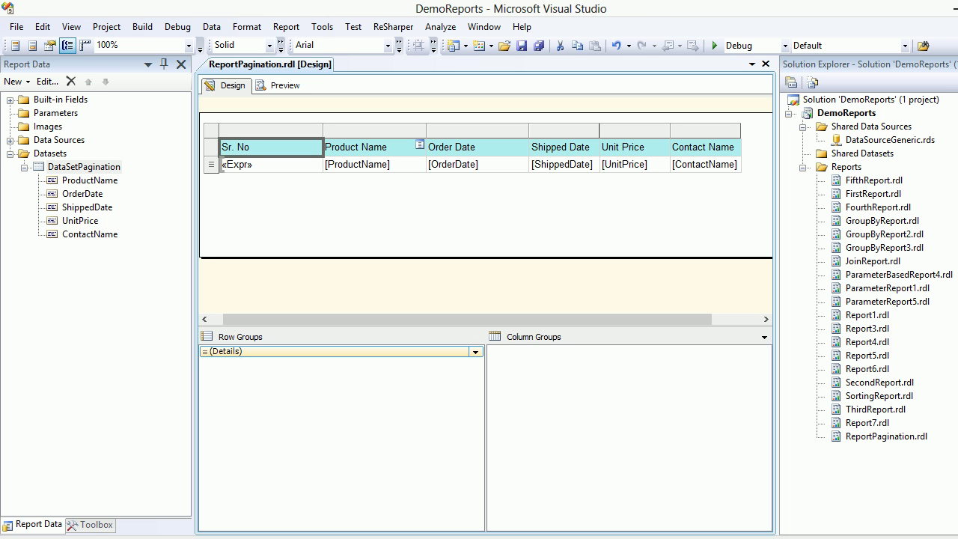
{"action": "left_click", "coordinate": [279, 85]}
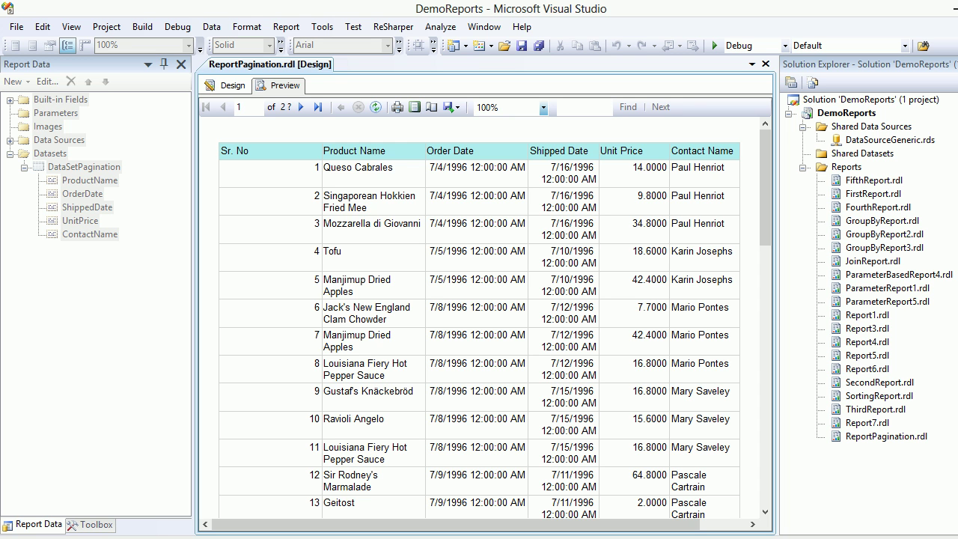
{"action": "scroll", "coordinate": [494, 317], "scroll_direction": "down", "scroll_amount": 10}
{"action": "scroll", "coordinate": [495, 317], "scroll_direction": "up", "scroll_amount": 10}
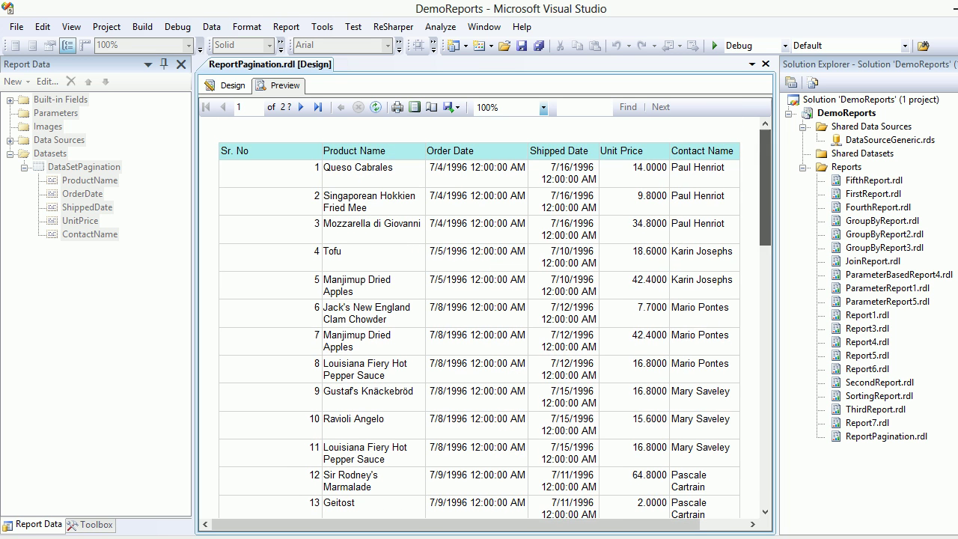
{"action": "left_click", "coordinate": [226, 85]}
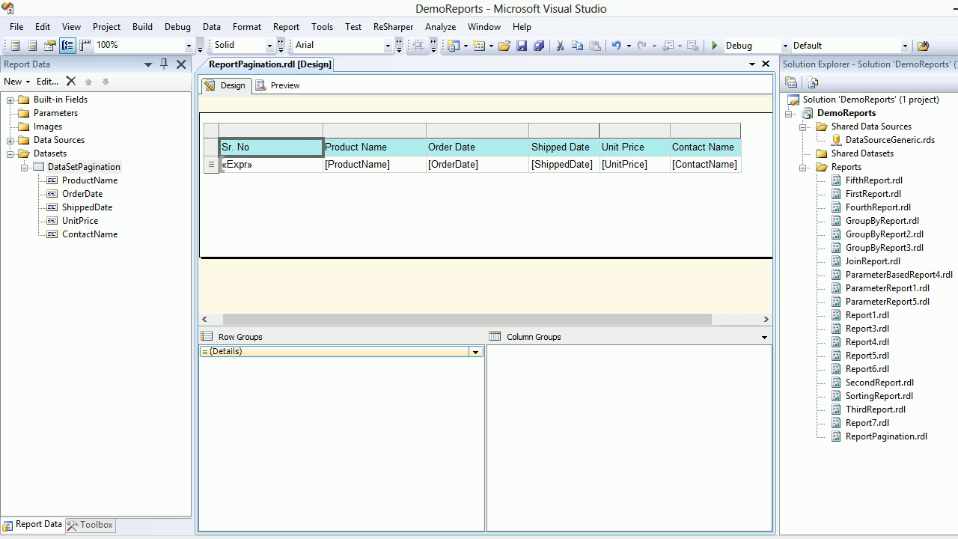
{"action": "left_click", "coordinate": [270, 164]}
{"action": "right_click", "coordinate": [240, 171]}
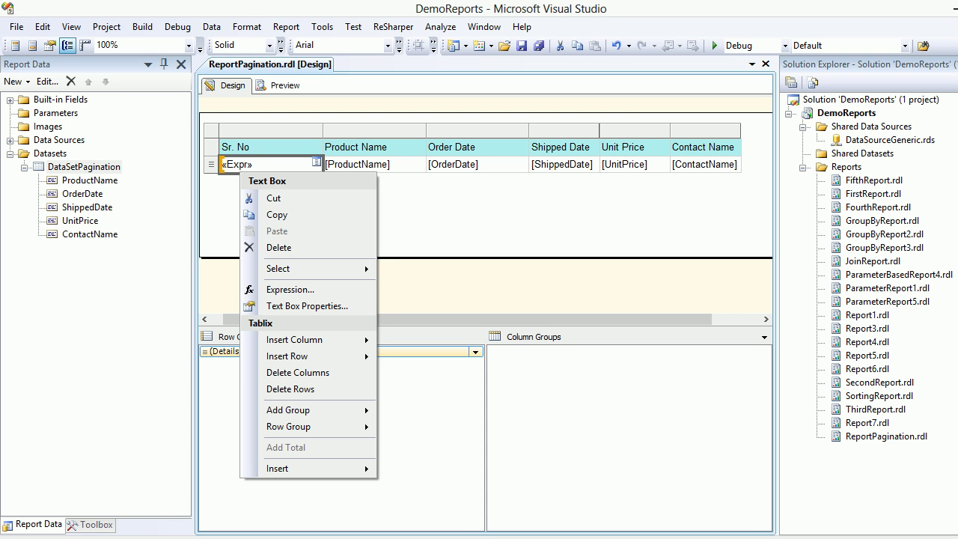
{"action": "left_click", "coordinate": [289, 289]}
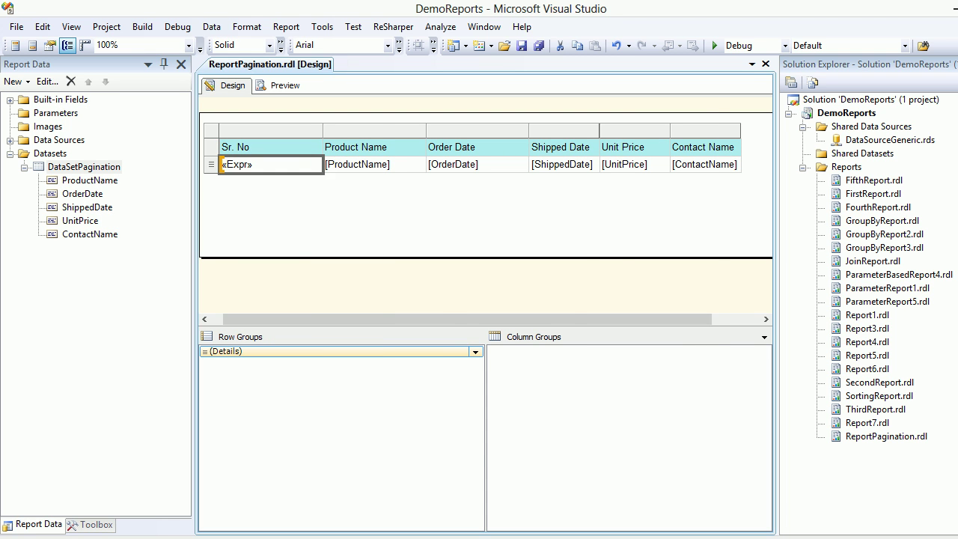
{"action": "left_click_drag", "start_coordinate": [437, 140], "coordinate": [322, 140]}
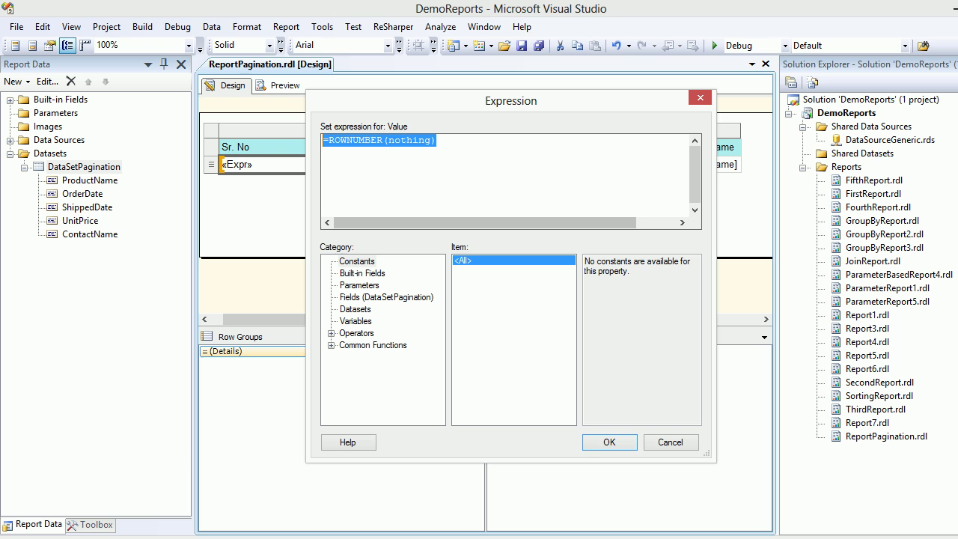
{"action": "left_click", "coordinate": [609, 441]}
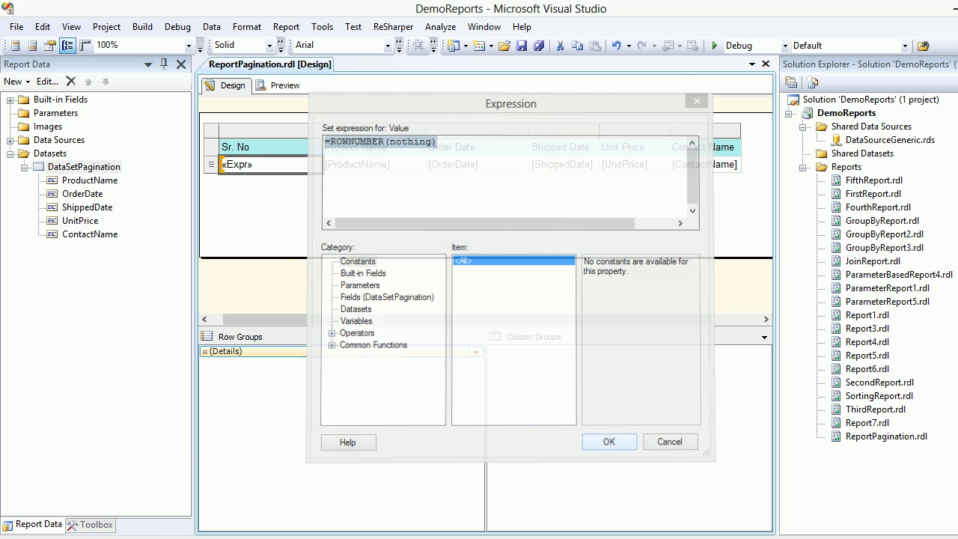
{"action": "left_click", "coordinate": [281, 86]}
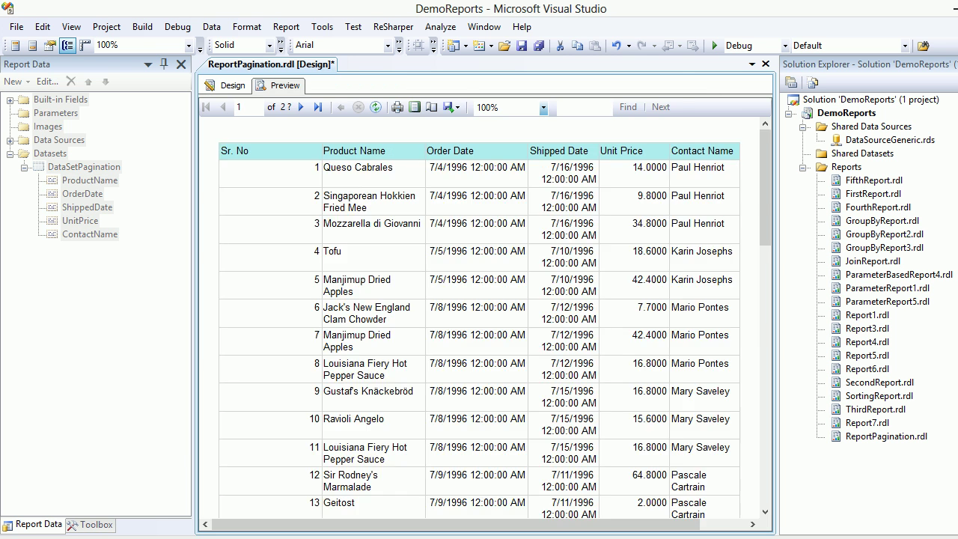
{"action": "scroll", "coordinate": [479, 314], "scroll_direction": "down", "scroll_amount": 10}
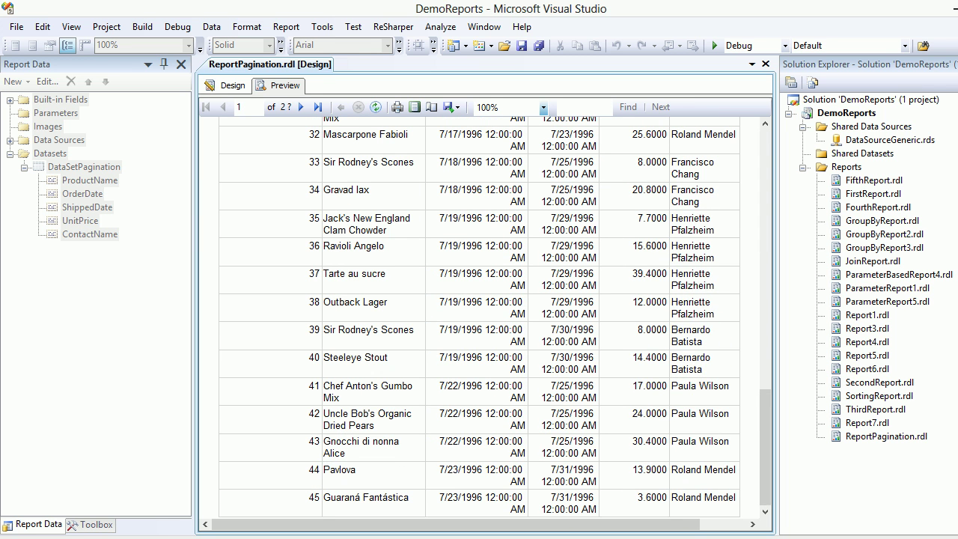
{"action": "left_click", "coordinate": [228, 85]}
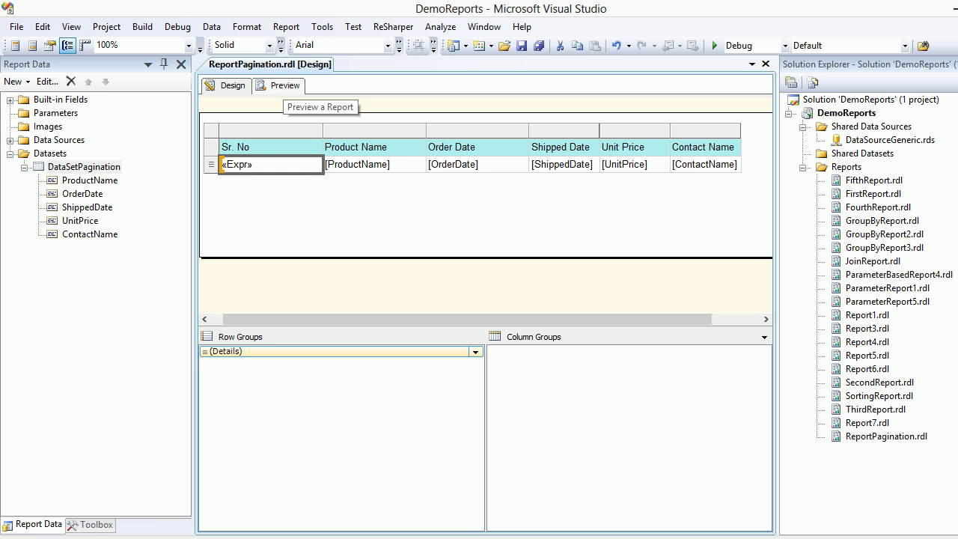
{"action": "left_click", "coordinate": [283, 86]}
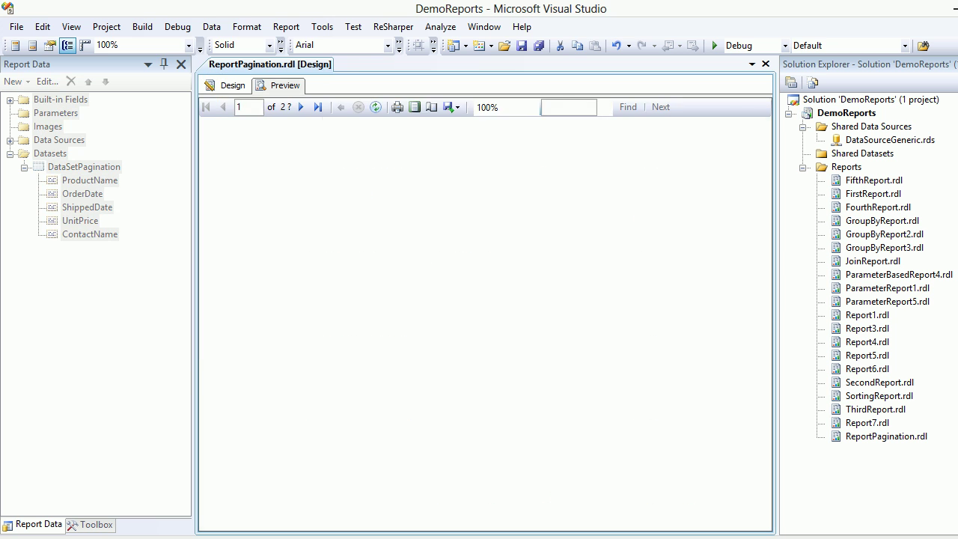
{"action": "left_click", "coordinate": [227, 85]}
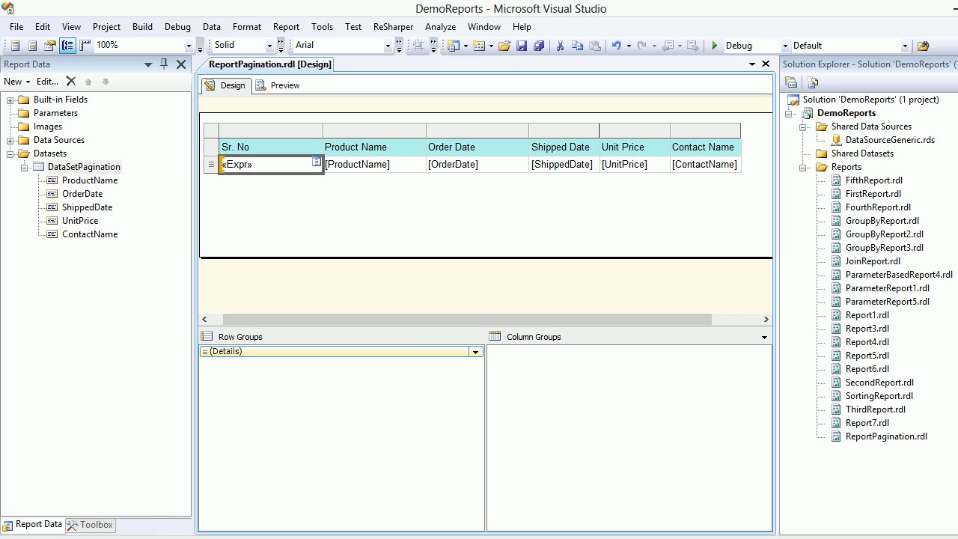
{"action": "left_click", "coordinate": [238, 164]}
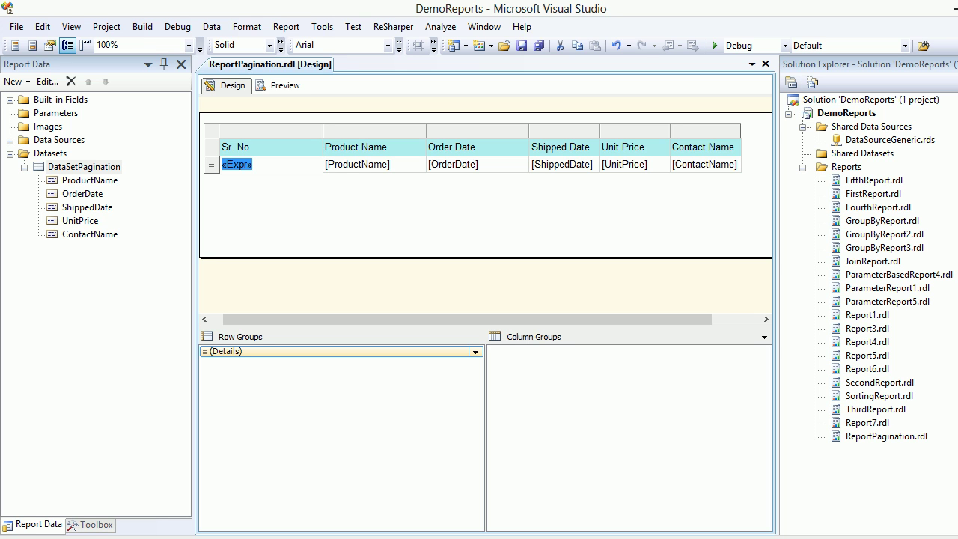
{"action": "left_click", "coordinate": [449, 217]}
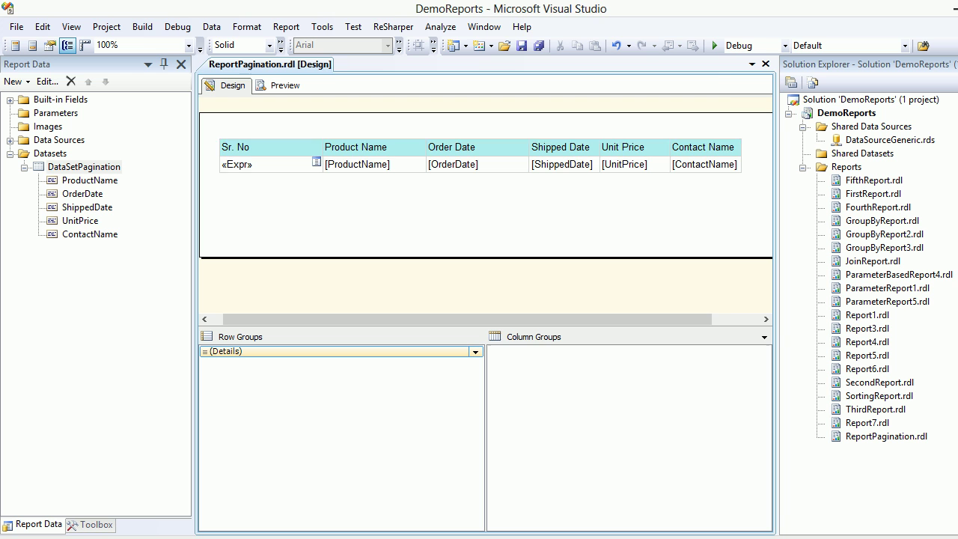
{"action": "left_click", "coordinate": [238, 164]}
{"action": "left_click", "coordinate": [238, 164]}
{"action": "double_click", "coordinate": [238, 164]}
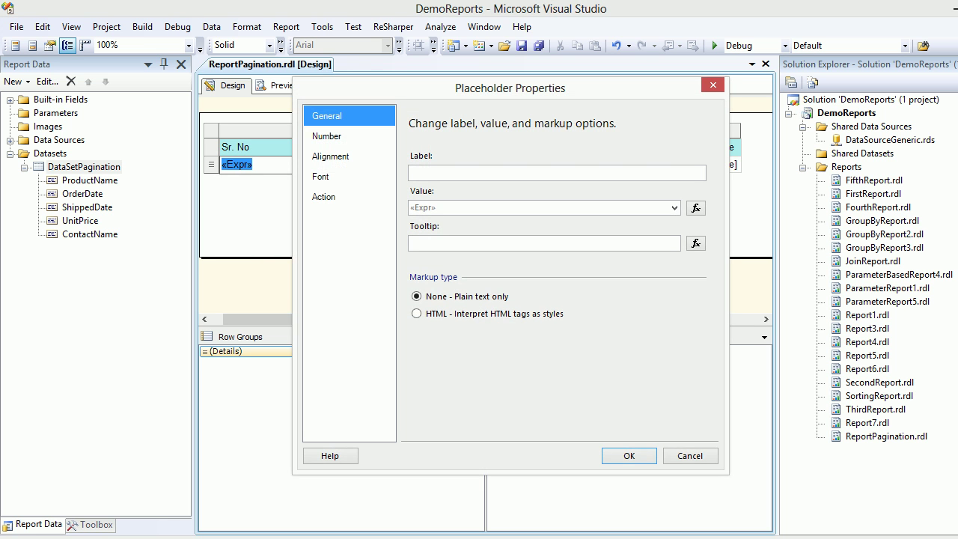
{"action": "key", "text": "Return"}
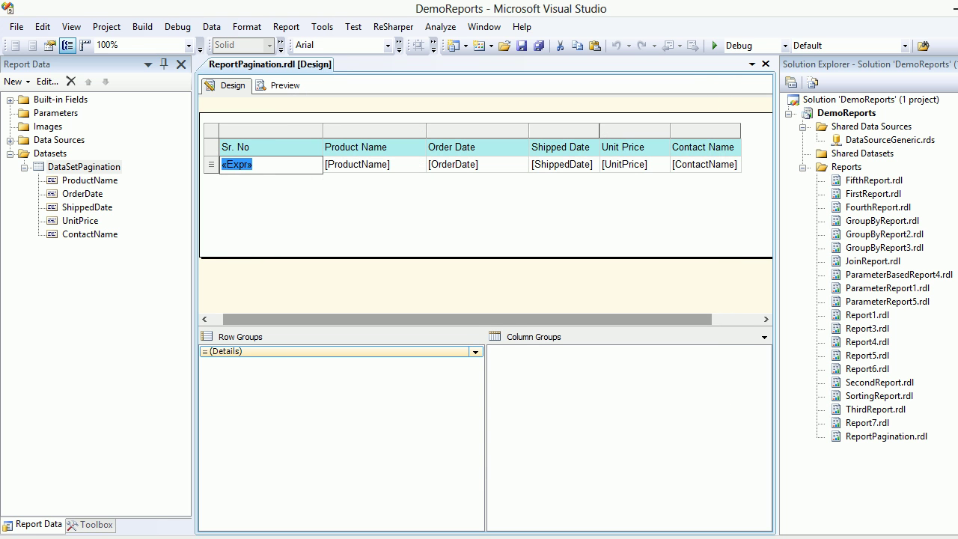
{"action": "key", "text": "Escape"}
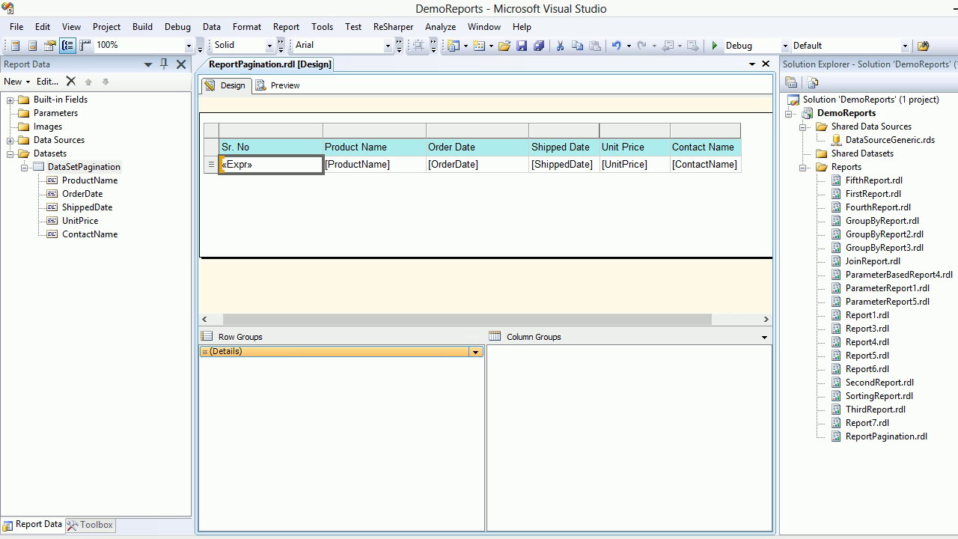
Add a parent group over the (Details) row group
{"action": "right_click", "coordinate": [322, 351]}
{"action": "mouse_move", "coordinate": [367, 358]}
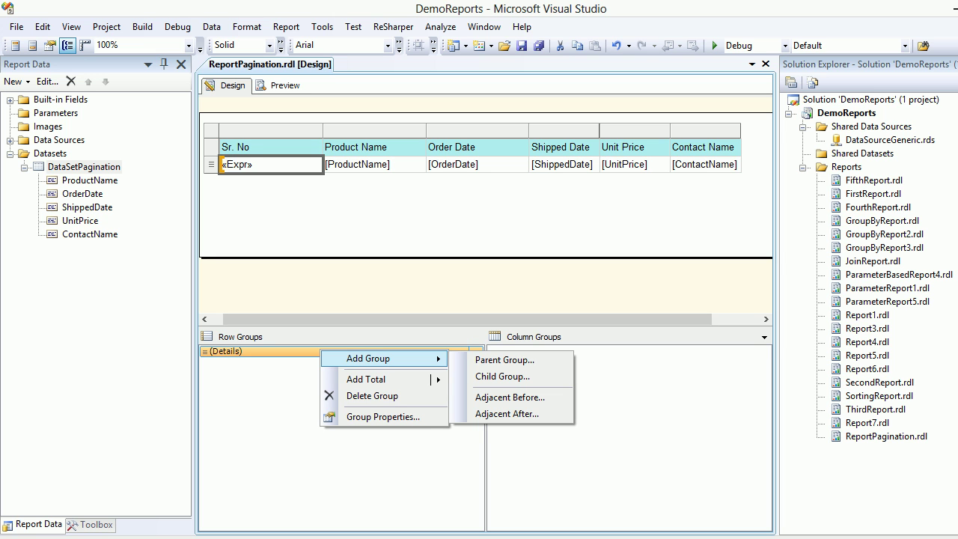
{"action": "left_click", "coordinate": [504, 359]}
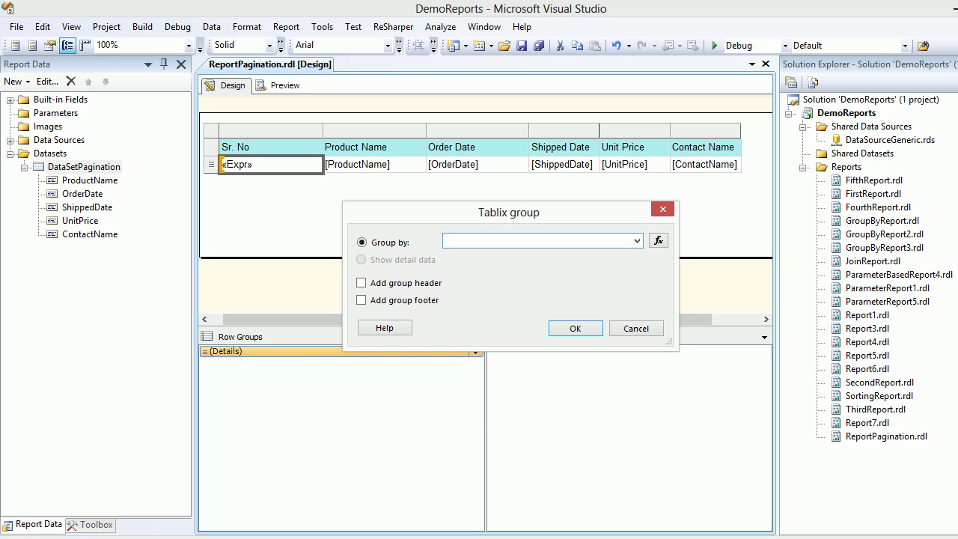
{"action": "left_click", "coordinate": [637, 240]}
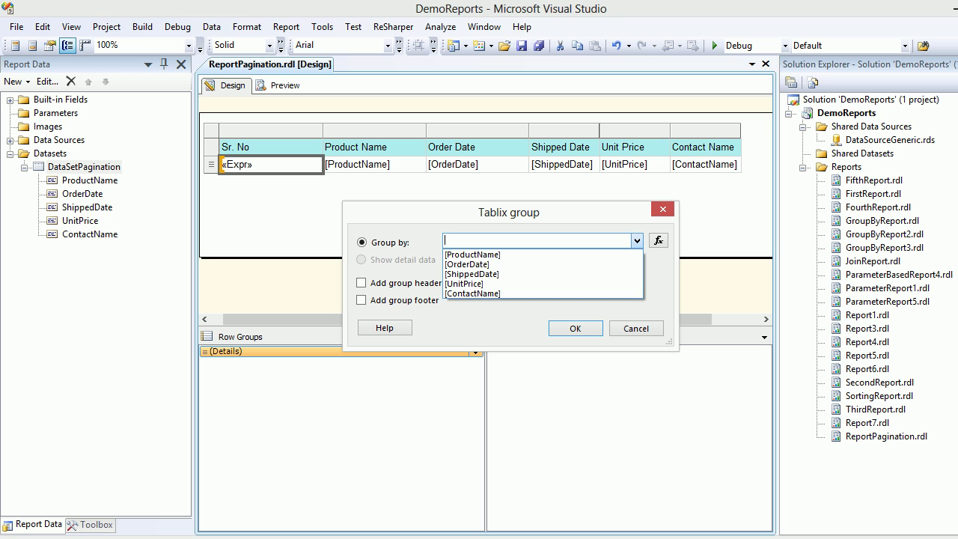
{"action": "left_click", "coordinate": [636, 240]}
Enter the grouping expression =(ROWNUMBER(nothing)/10) in the Expression box
{"action": "left_click", "coordinate": [658, 240]}
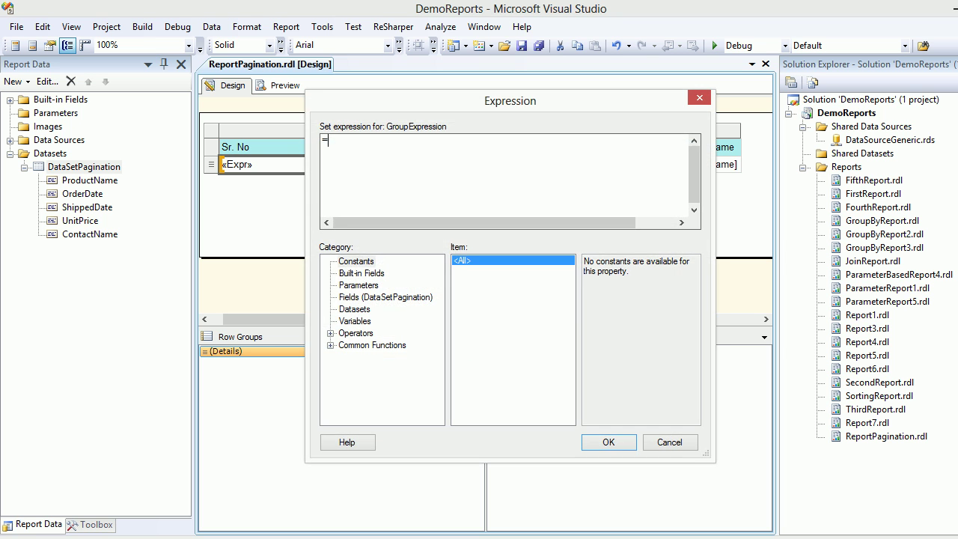
{"action": "type", "text": "ROWNUMBER (nothi"}
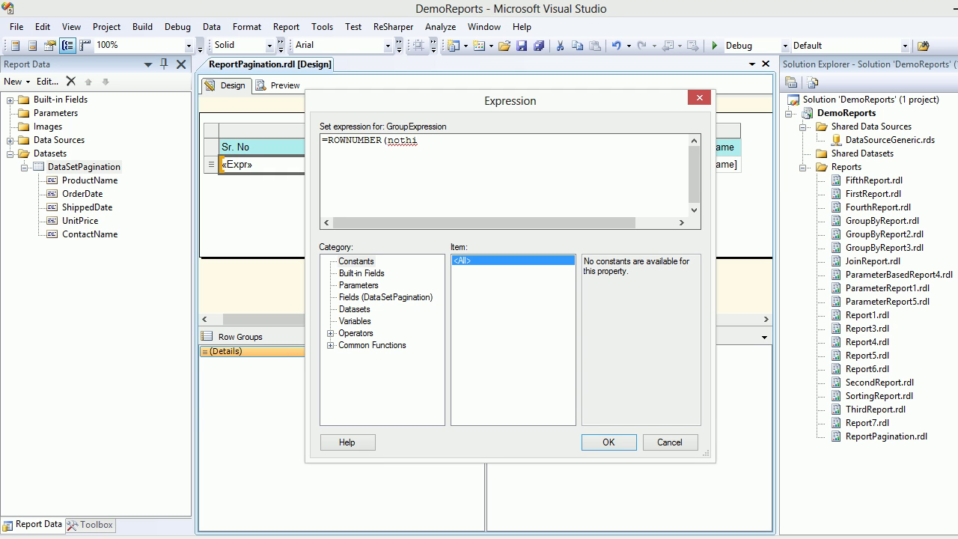
{"action": "type", "text": "ng)"}
{"action": "type", "text": "/10)"}
{"action": "left_click", "coordinate": [388, 140]}
{"action": "left_click", "coordinate": [328, 140]}
{"action": "type", "text": "("}
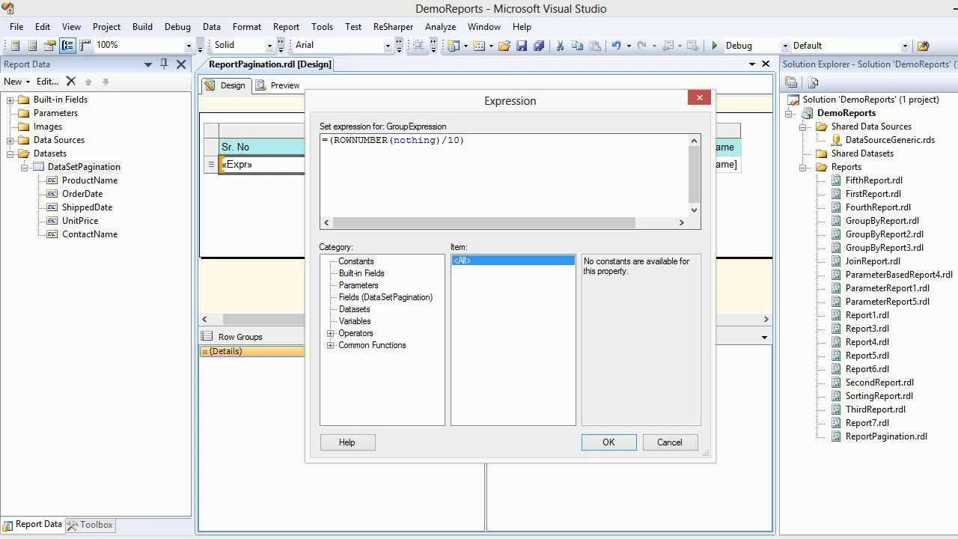
Wrap the expression in the Math Ceiling function to read =Ceiling(ROWNUMBER(nothing)/10) and accept it
{"action": "key", "text": "BackSpace"}
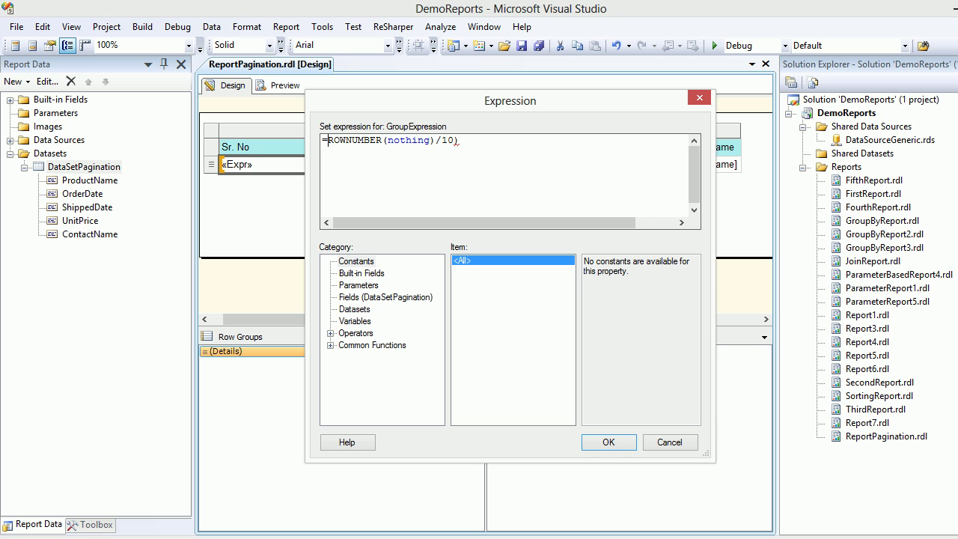
{"action": "left_click", "coordinate": [330, 345]}
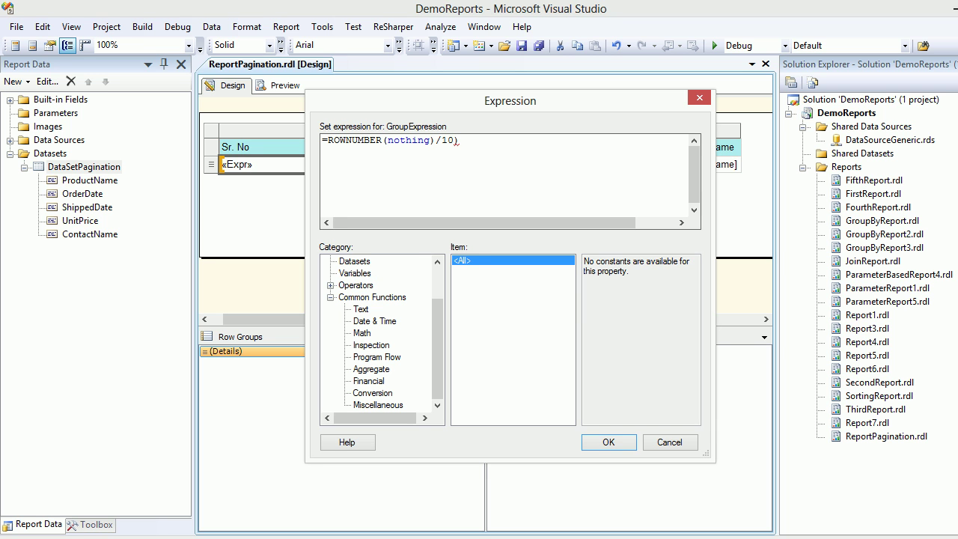
{"action": "left_click", "coordinate": [361, 333]}
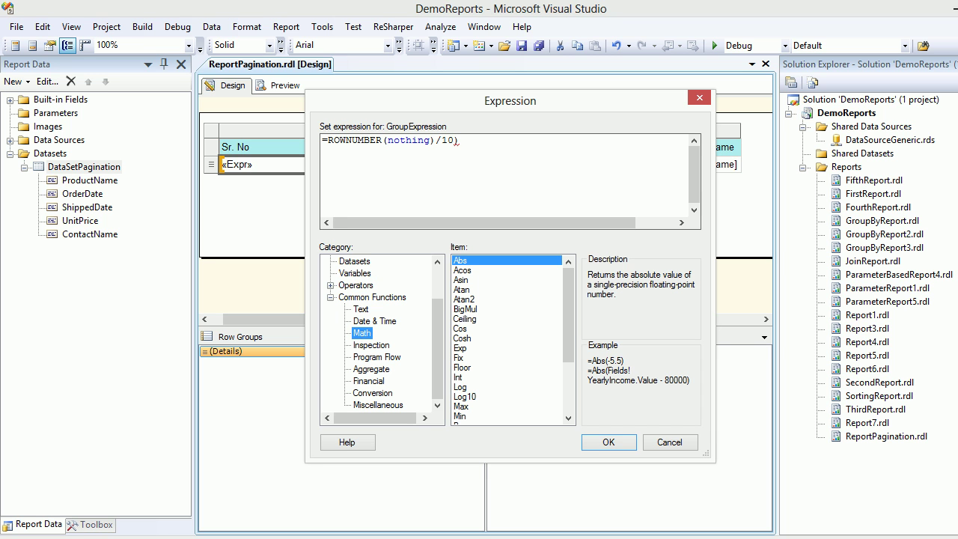
{"action": "left_click", "coordinate": [464, 319]}
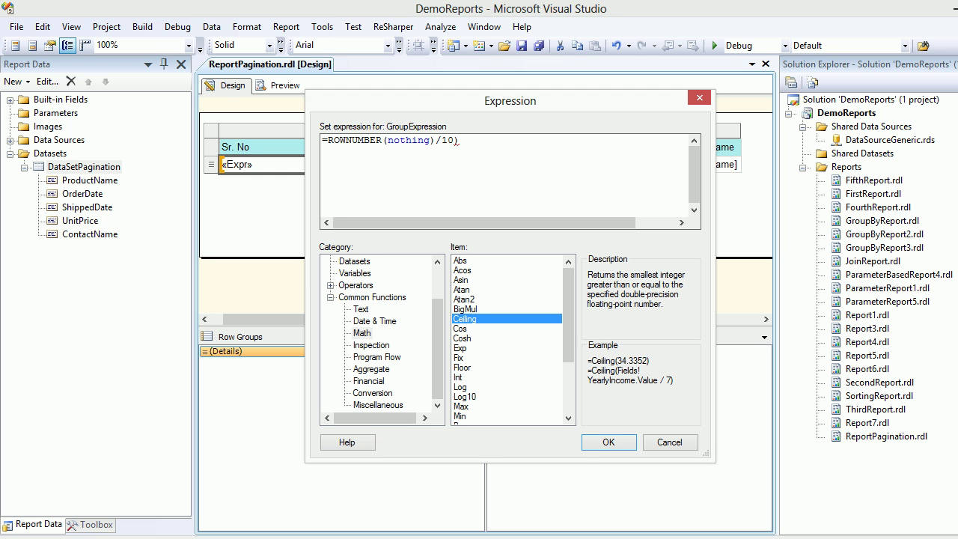
{"action": "type", "text": "Ceiling("}
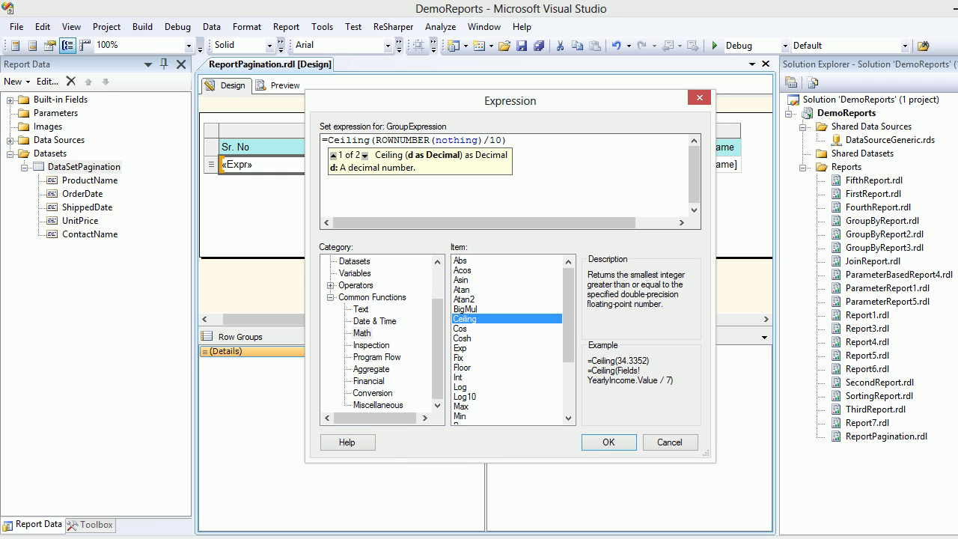
{"action": "left_click", "coordinate": [508, 140]}
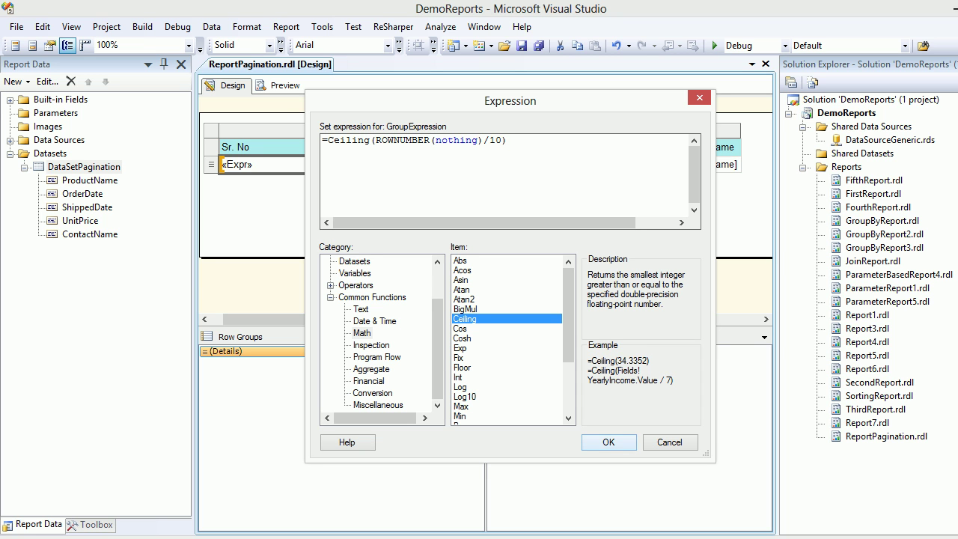
{"action": "left_click", "coordinate": [608, 442]}
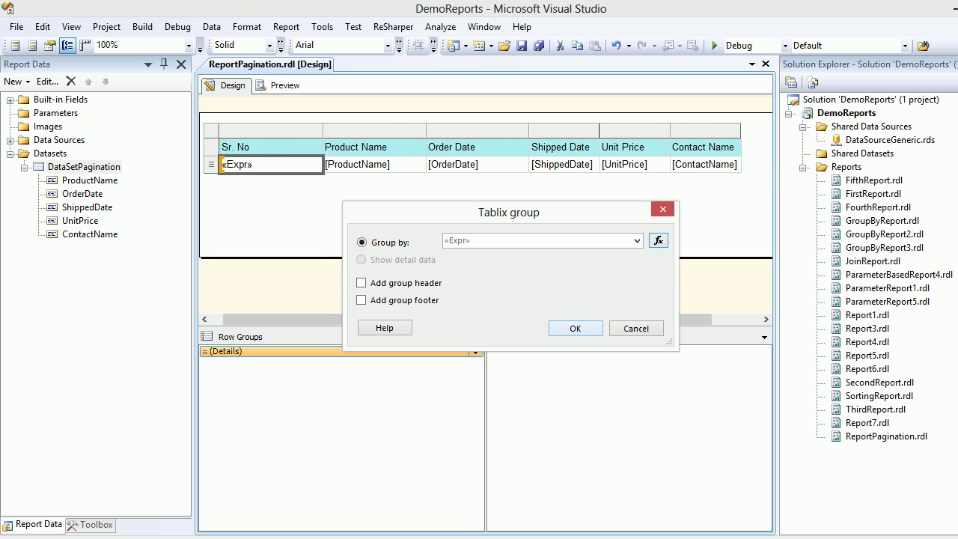
Create Group1 on the Ceiling expression and preview the report
{"action": "key", "text": "Return"}
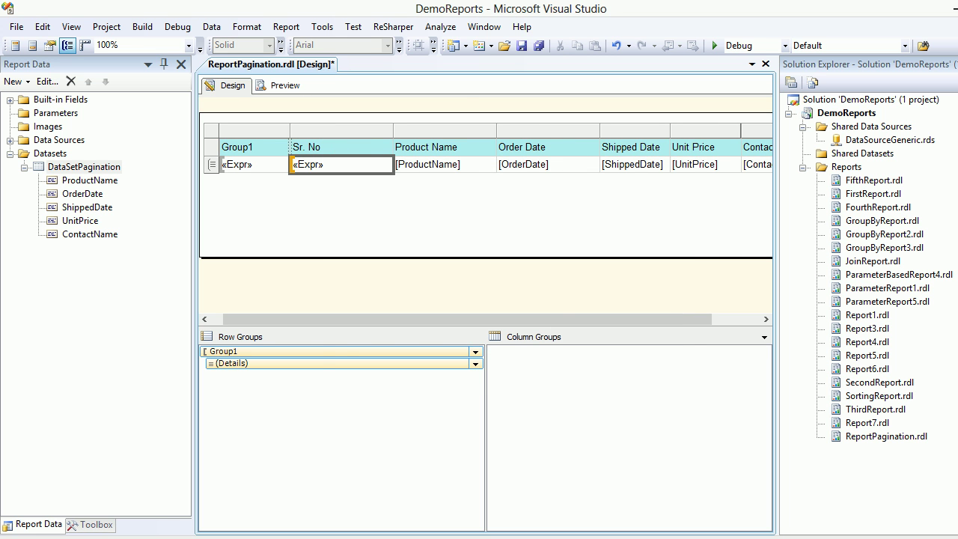
{"action": "left_click", "coordinate": [278, 85]}
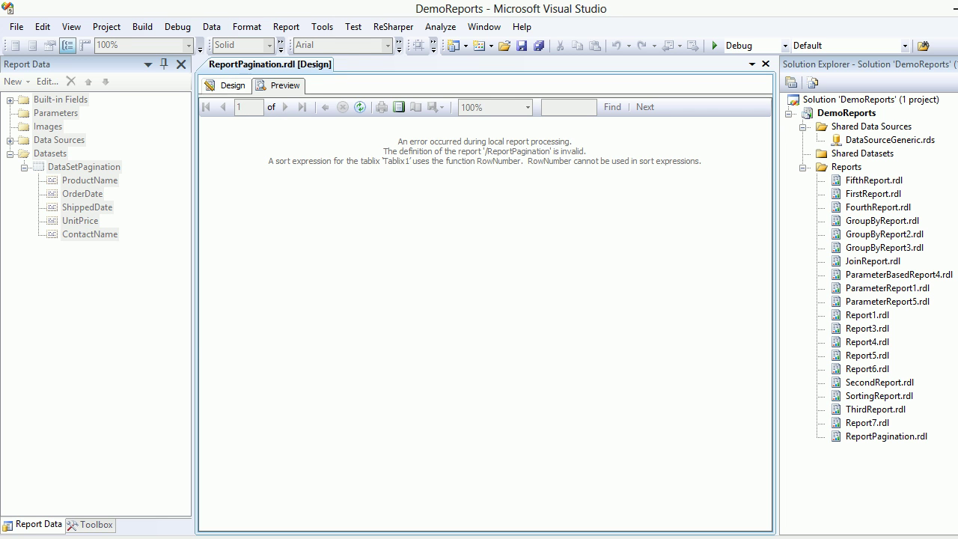
{"action": "left_click", "coordinate": [227, 86]}
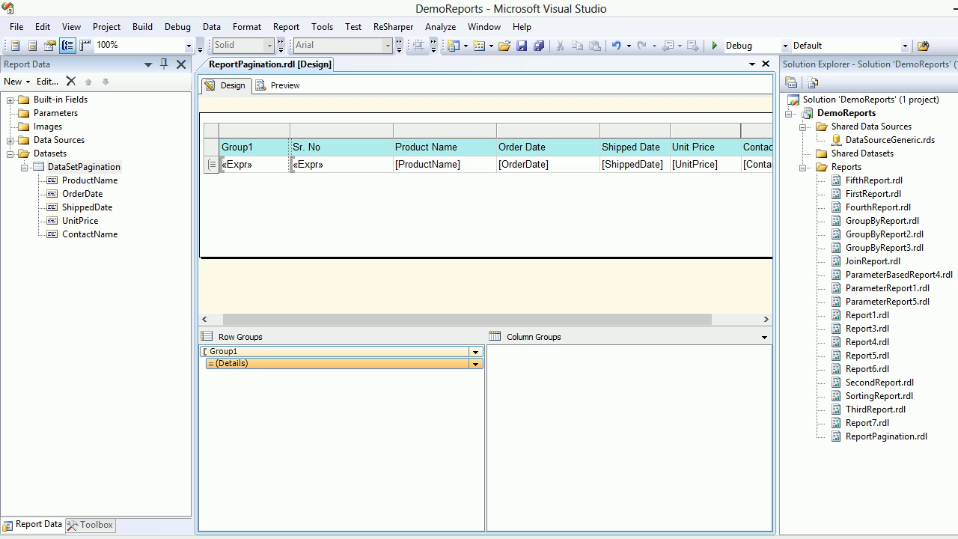
Delete Group1's RowNumber sort rule and save the report
{"action": "right_click", "coordinate": [314, 351]}
{"action": "left_click", "coordinate": [366, 420]}
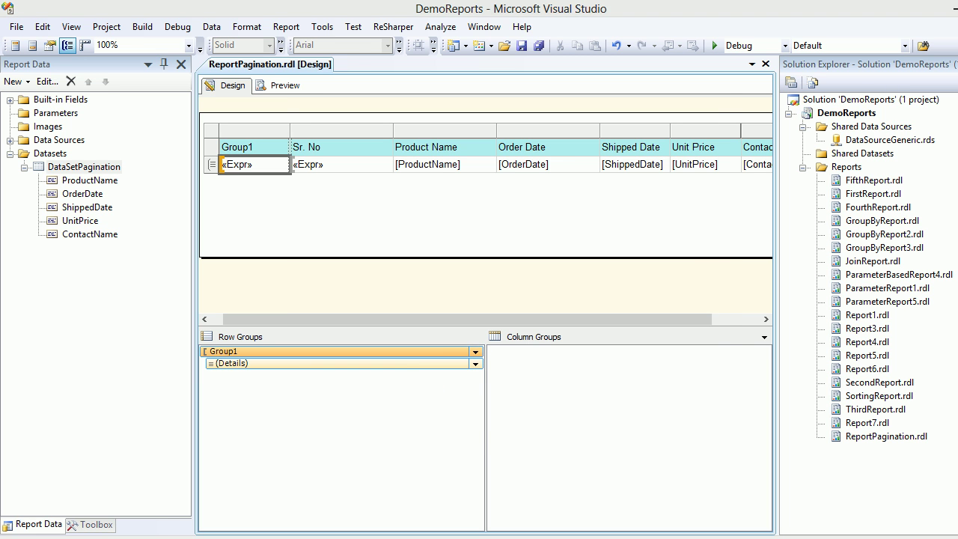
{"action": "left_click", "coordinate": [326, 175]}
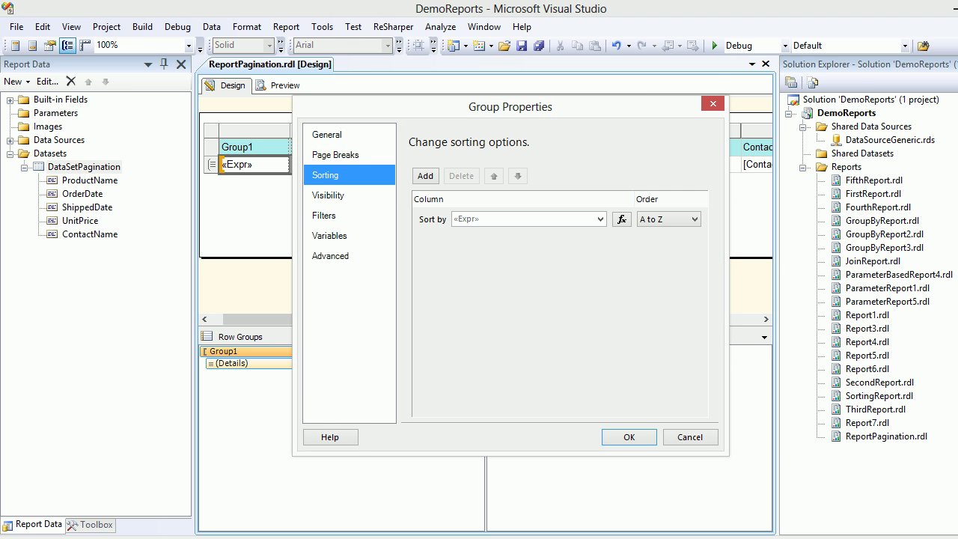
{"action": "left_click", "coordinate": [494, 218]}
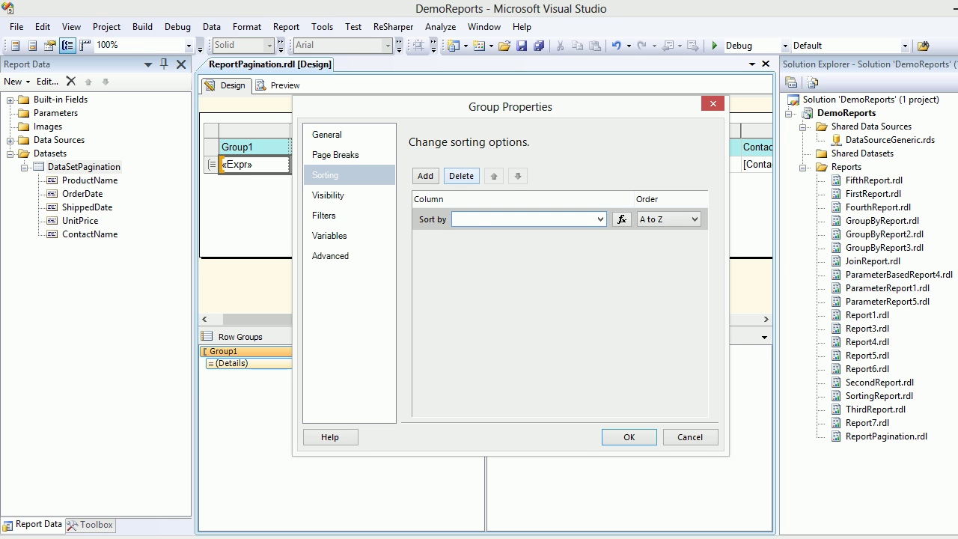
{"action": "left_click", "coordinate": [461, 175]}
{"action": "key", "text": "Return"}
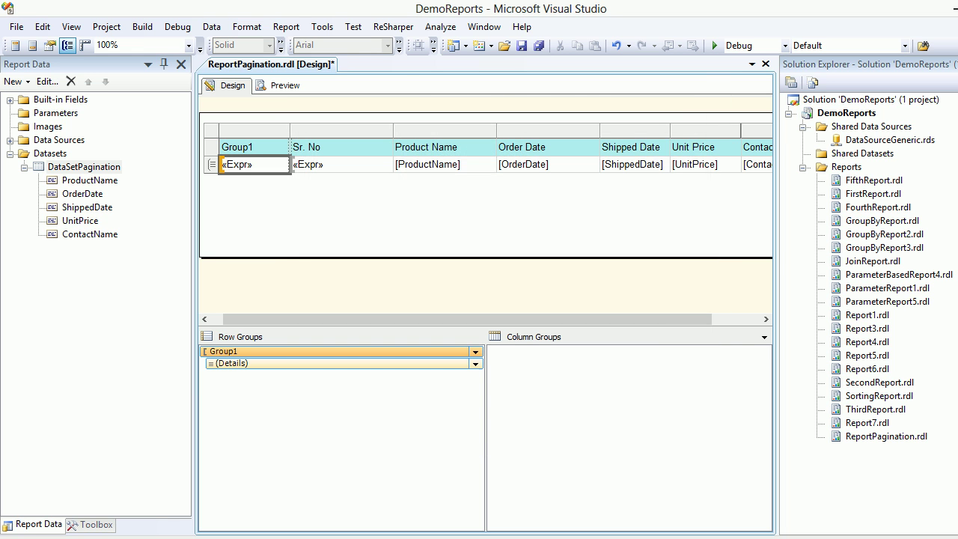
{"action": "key", "text": "ctrl+s"}
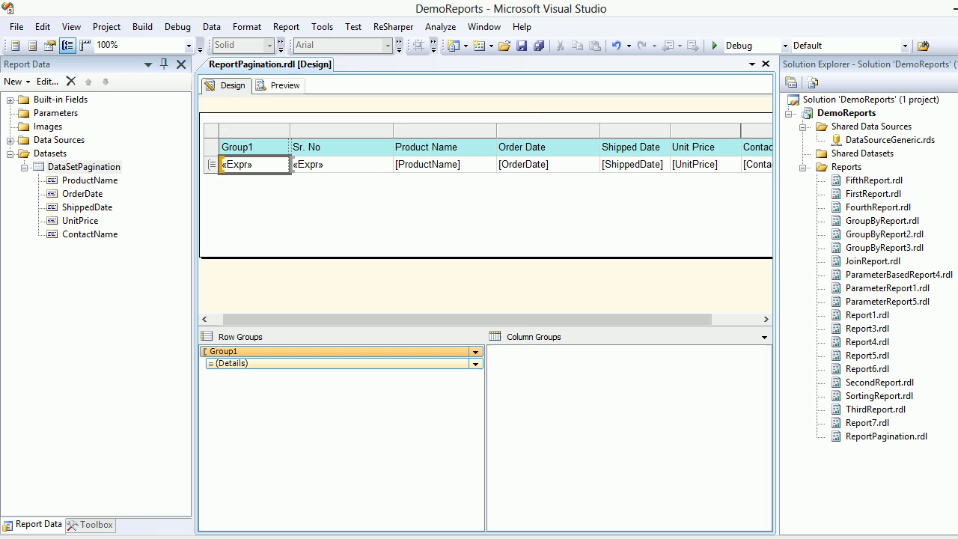
{"action": "left_click", "coordinate": [278, 85]}
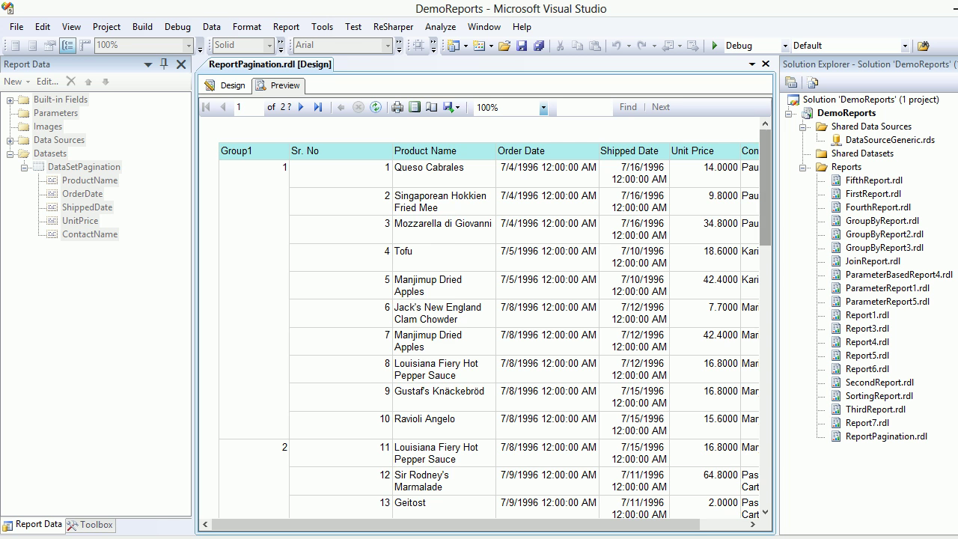
{"action": "scroll", "coordinate": [489, 318], "scroll_direction": "down", "scroll_amount": 10}
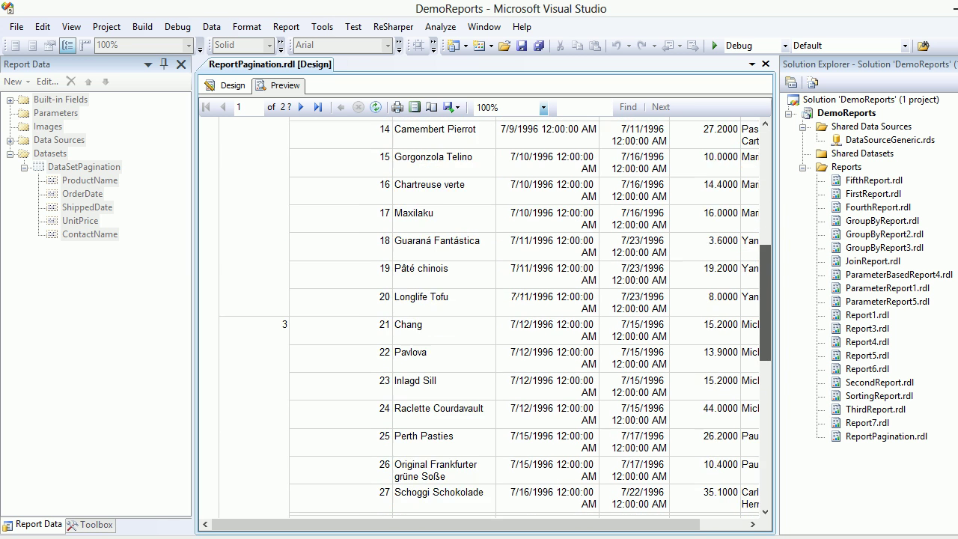
{"action": "scroll", "coordinate": [489, 317], "scroll_direction": "down", "scroll_amount": 8}
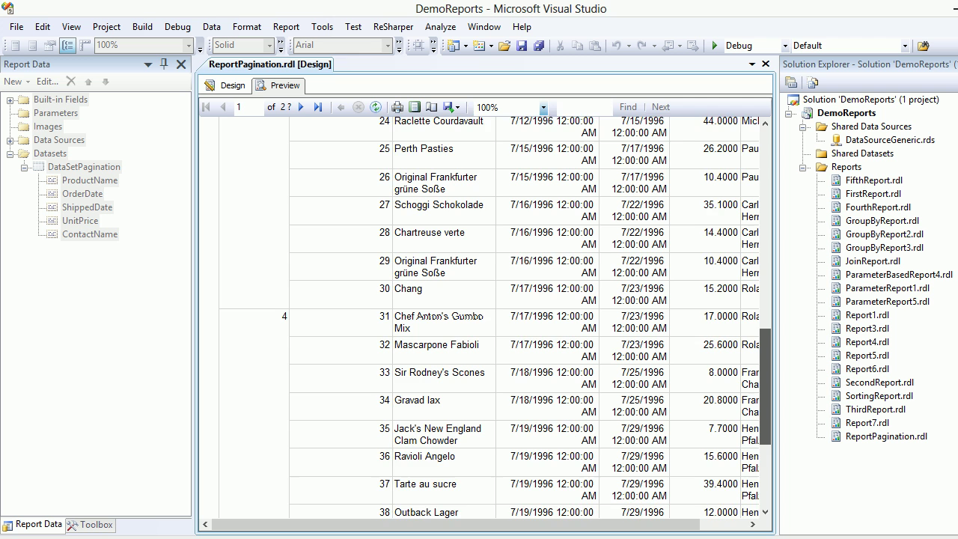
{"action": "scroll", "coordinate": [489, 317], "scroll_direction": "down", "scroll_amount": 3}
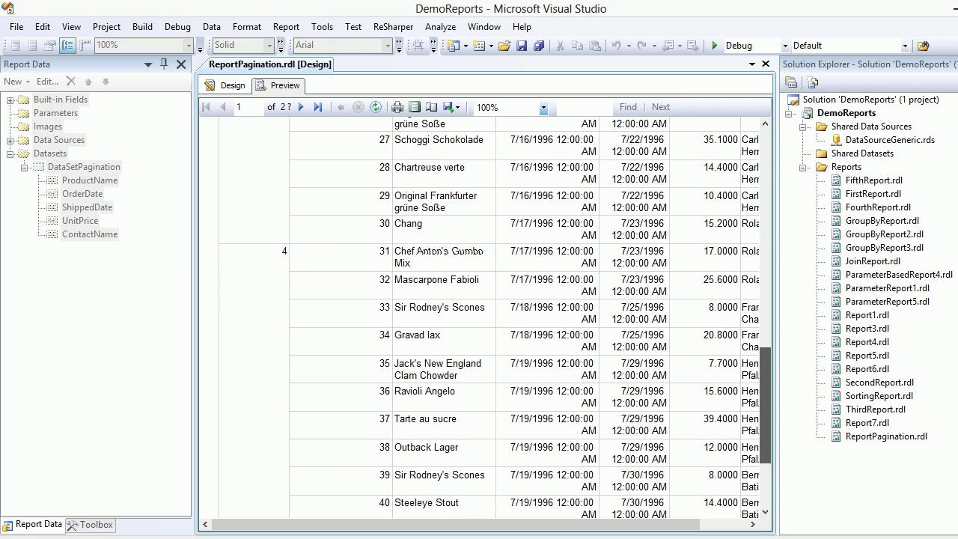
{"action": "scroll", "coordinate": [488, 317], "scroll_direction": "up", "scroll_amount": 20}
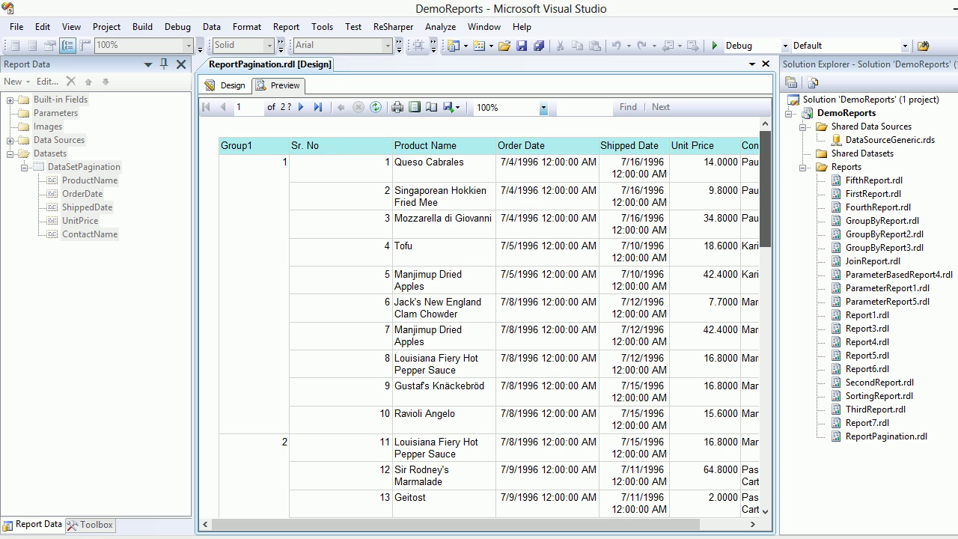
{"action": "scroll", "coordinate": [489, 317], "scroll_direction": "down", "scroll_amount": 20}
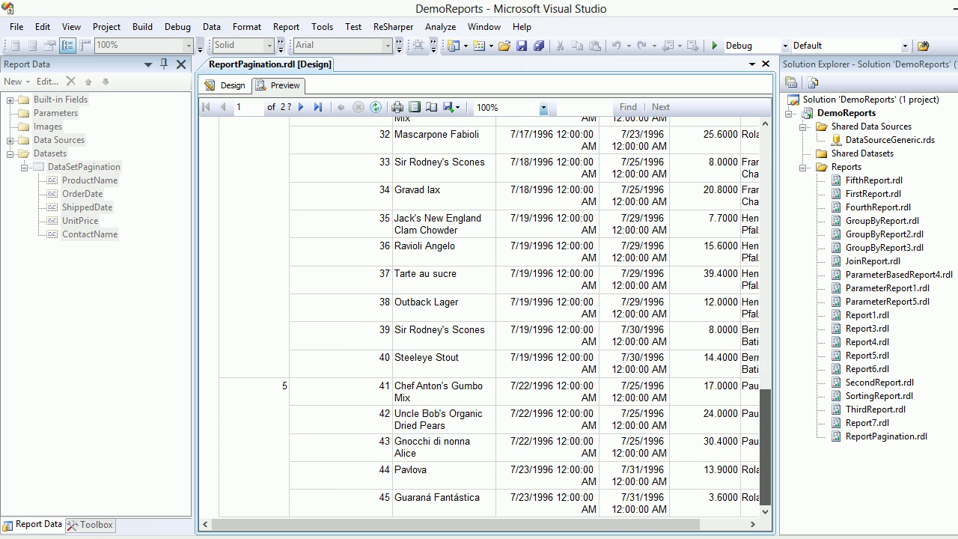
{"action": "scroll", "coordinate": [489, 318], "scroll_direction": "up", "scroll_amount": 20}
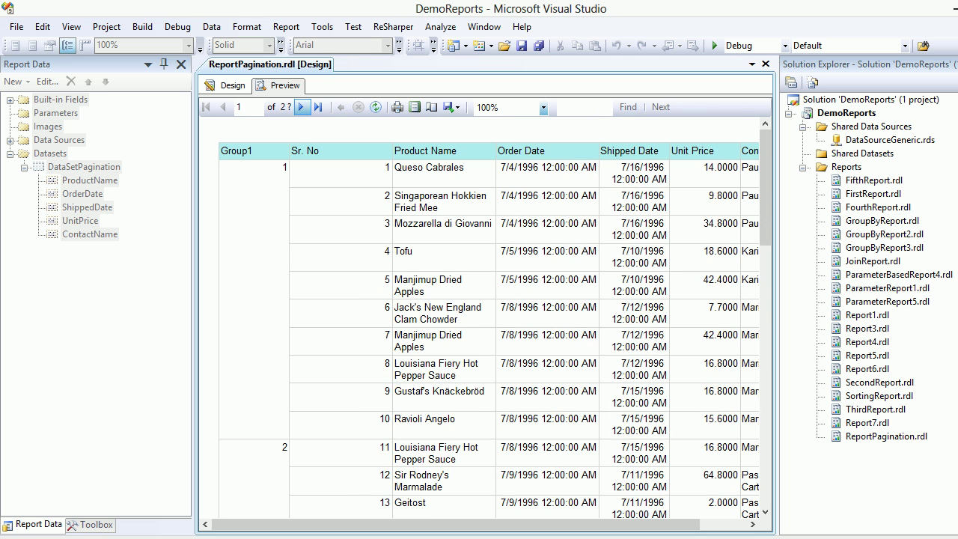
{"action": "left_click", "coordinate": [300, 107]}
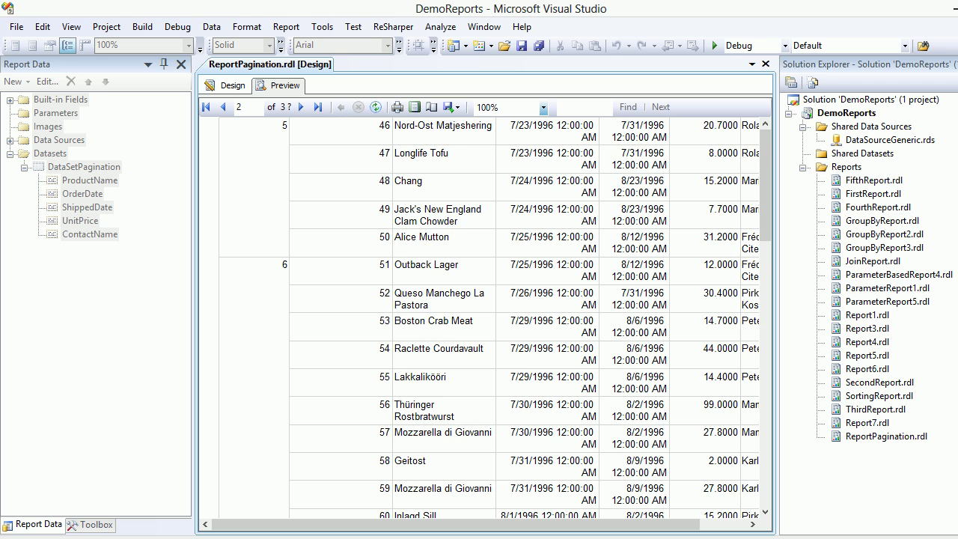
{"action": "scroll", "coordinate": [488, 317], "scroll_direction": "down", "scroll_amount": 14}
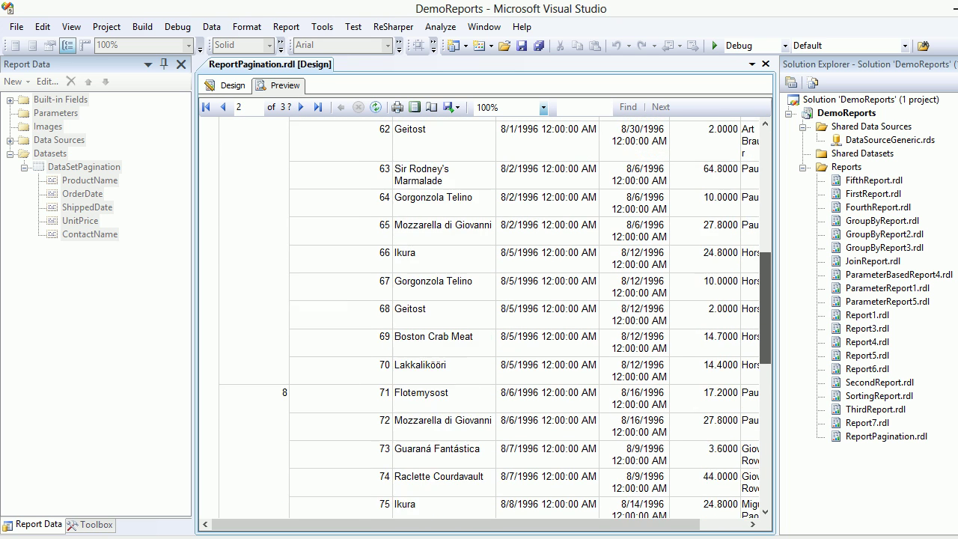
{"action": "scroll", "coordinate": [489, 317], "scroll_direction": "down", "scroll_amount": 3}
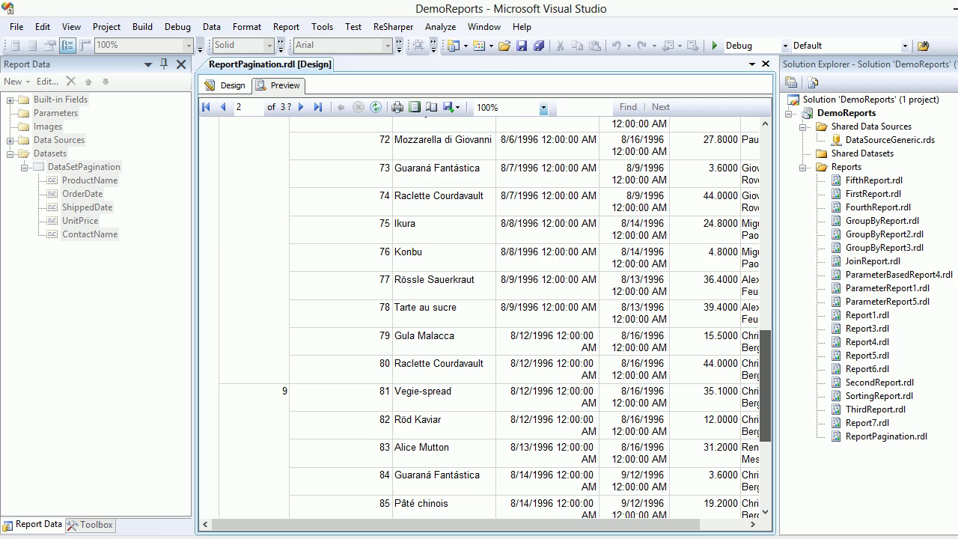
{"action": "scroll", "coordinate": [489, 317], "scroll_direction": "up", "scroll_amount": 15}
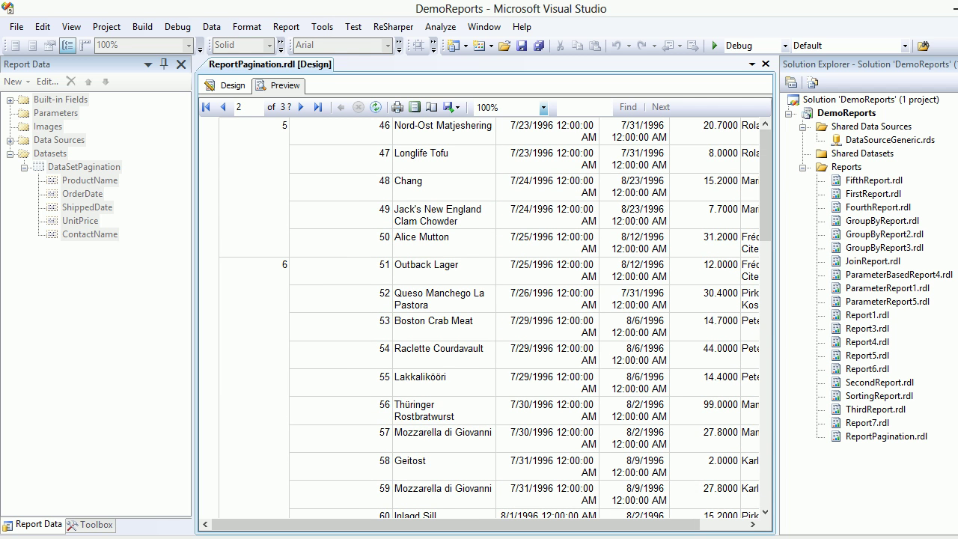
{"action": "left_click", "coordinate": [223, 107]}
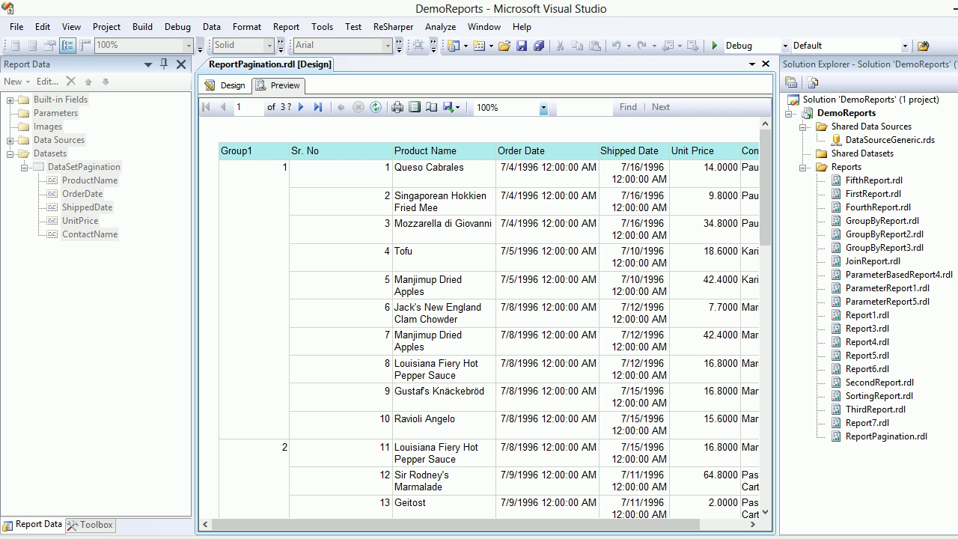
Review Group1's =Ceiling(ROWNUMBER(nothing)/10) group expression in Group Properties and confirm the settings
{"action": "left_click", "coordinate": [226, 86]}
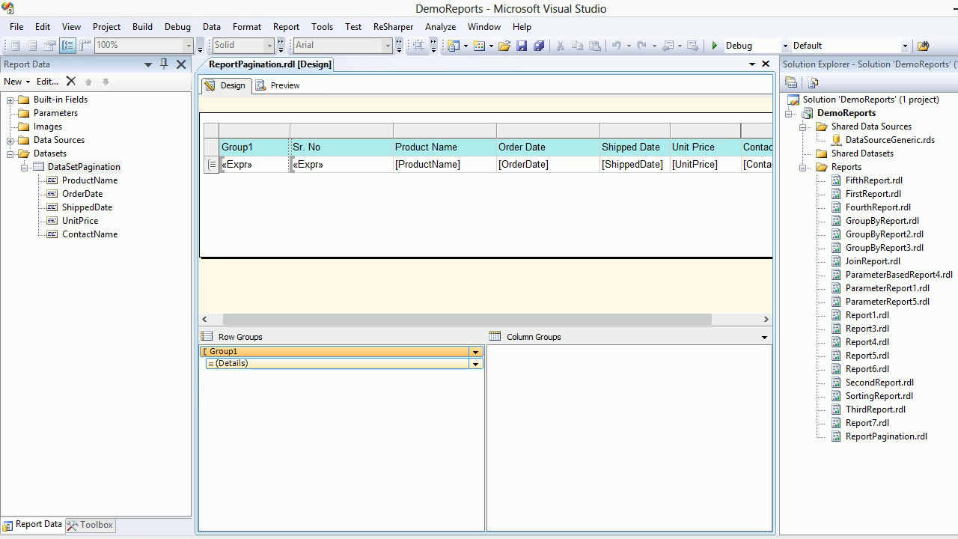
{"action": "right_click", "coordinate": [300, 351]}
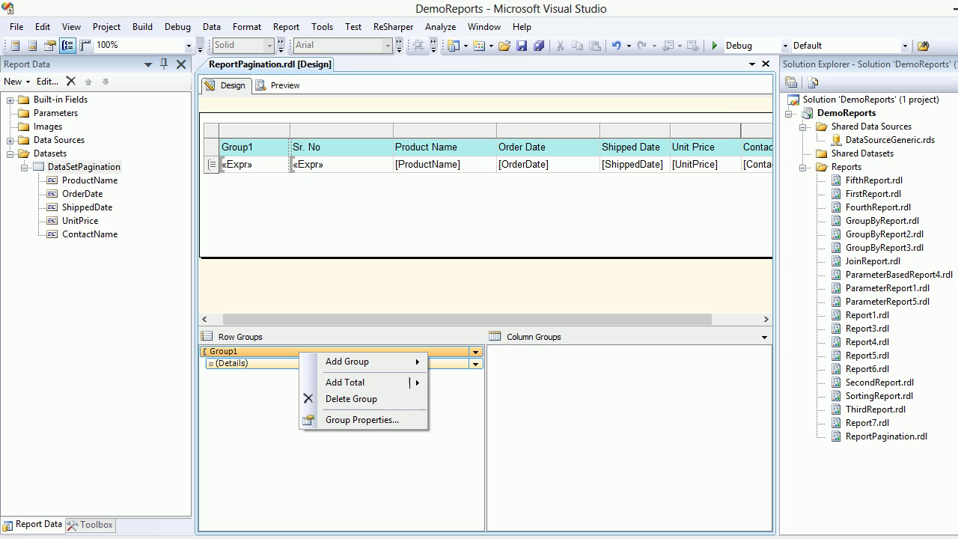
{"action": "left_click", "coordinate": [362, 419]}
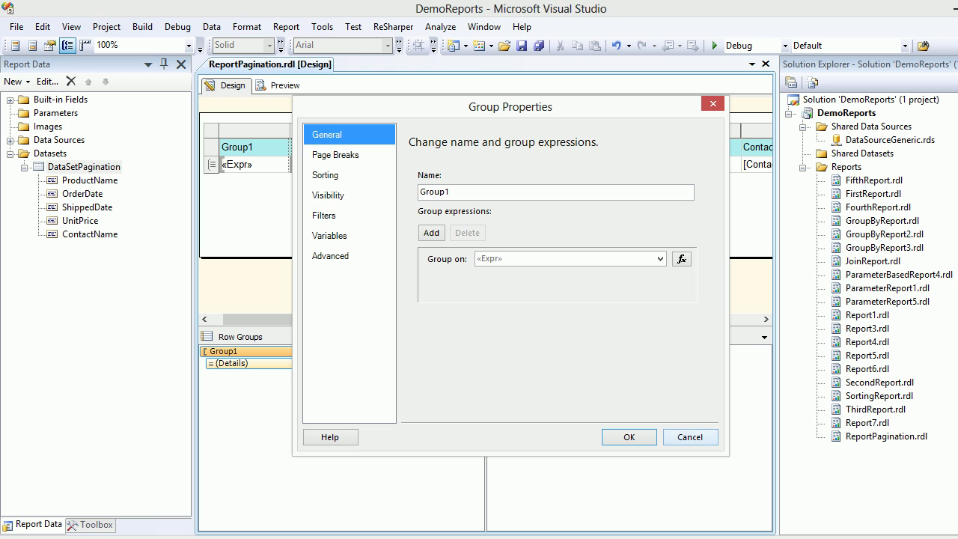
{"action": "left_click", "coordinate": [681, 258]}
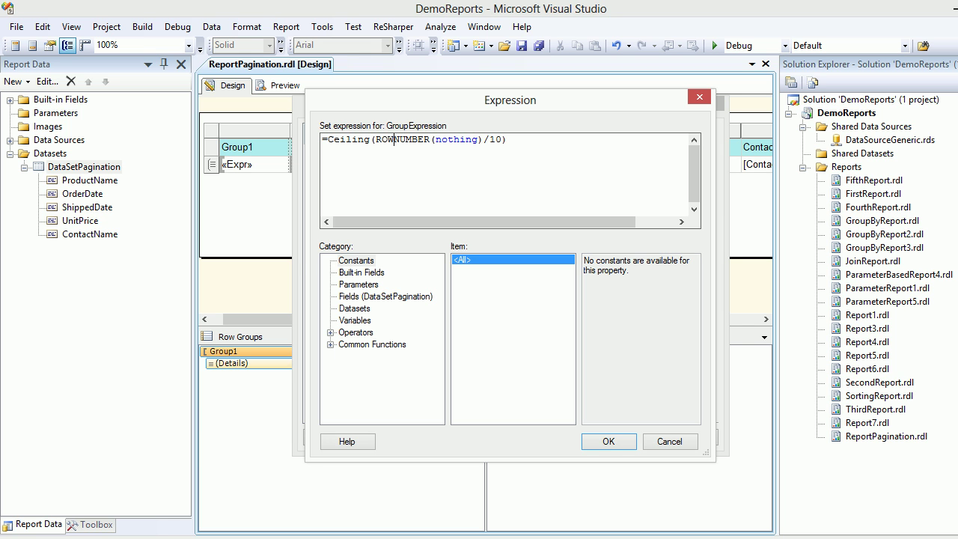
{"action": "left_click", "coordinate": [608, 441]}
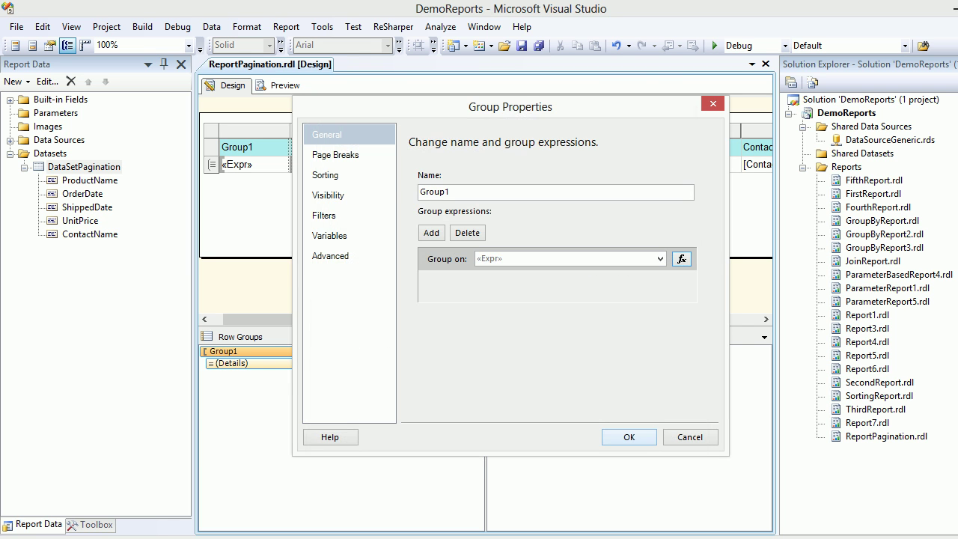
{"action": "key", "text": "Return"}
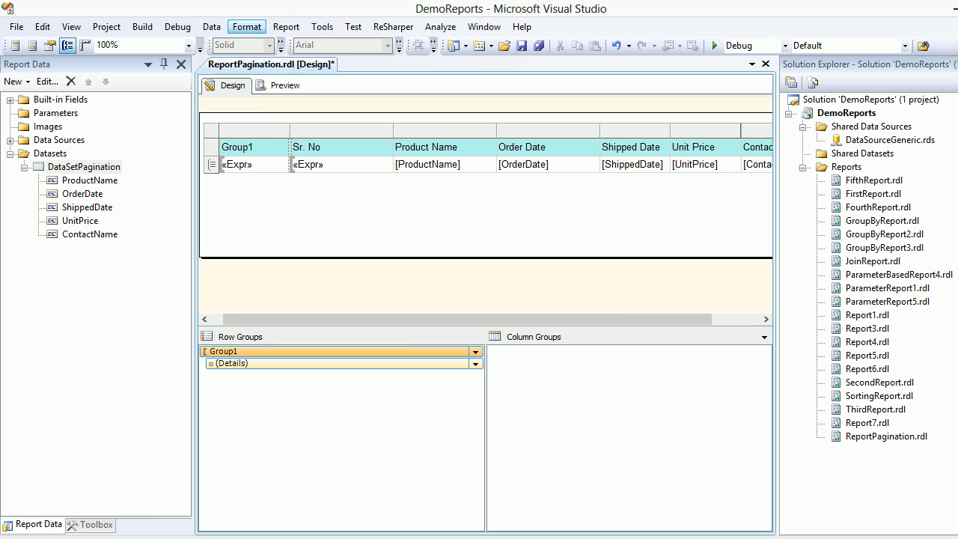
{"action": "left_click", "coordinate": [280, 85]}
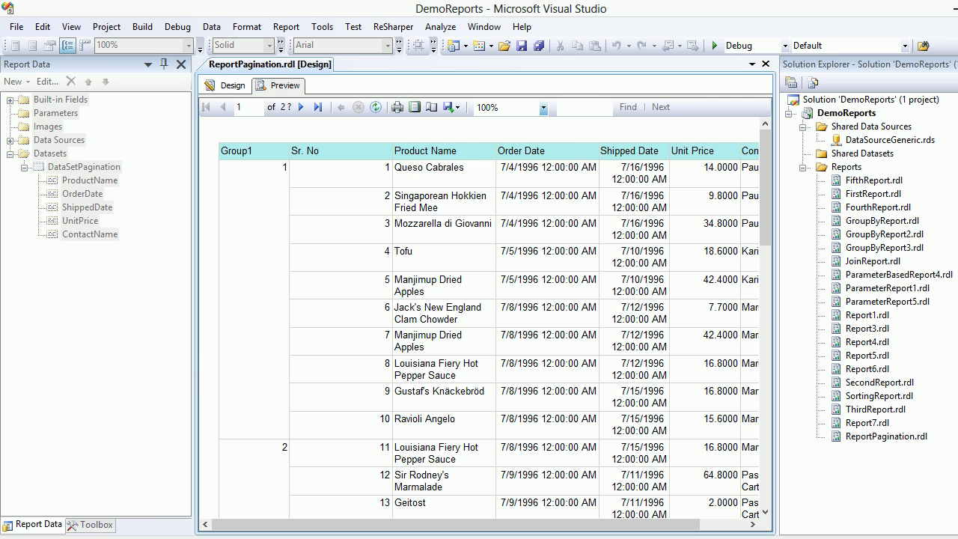
{"action": "scroll", "coordinate": [486, 314], "scroll_direction": "down", "scroll_amount": 10}
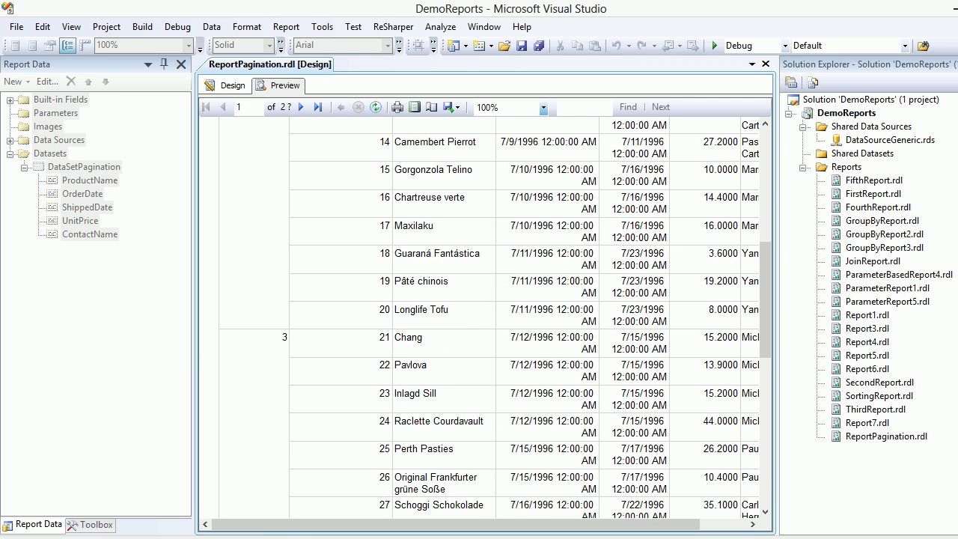
{"action": "scroll", "coordinate": [486, 314], "scroll_direction": "up", "scroll_amount": 3}
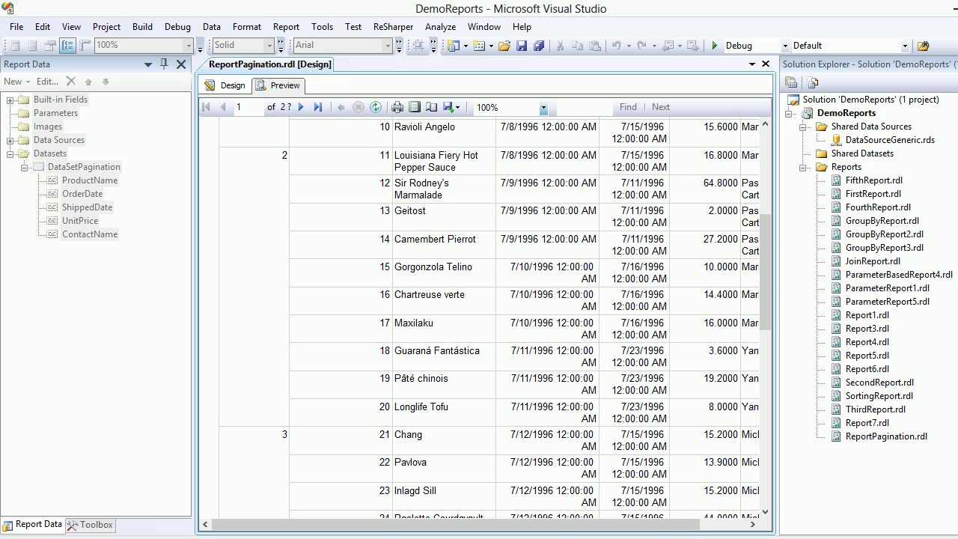
{"action": "scroll", "coordinate": [764, 272], "scroll_direction": "up", "scroll_amount": 5}
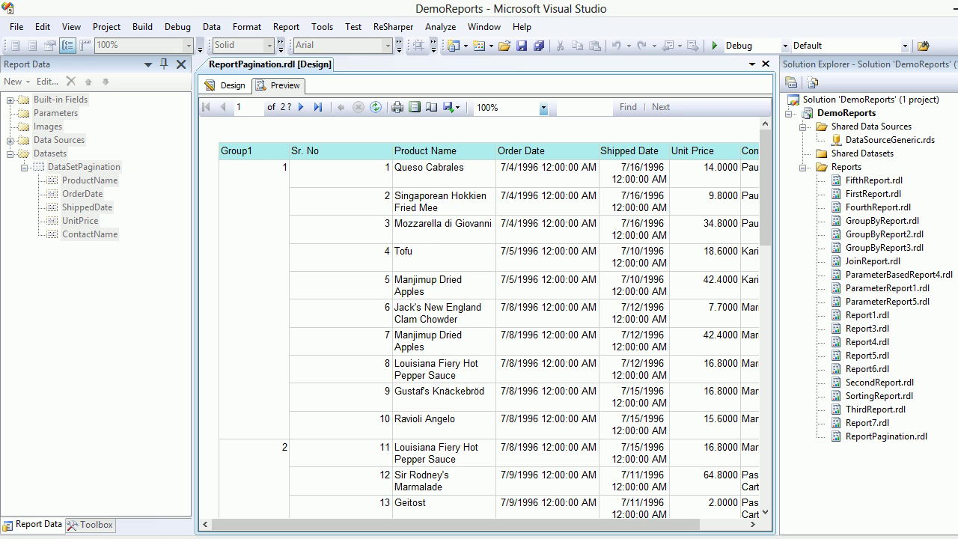
Delete only the Group1 column, keeping its row group, and preview the result
{"action": "left_click", "coordinate": [227, 85]}
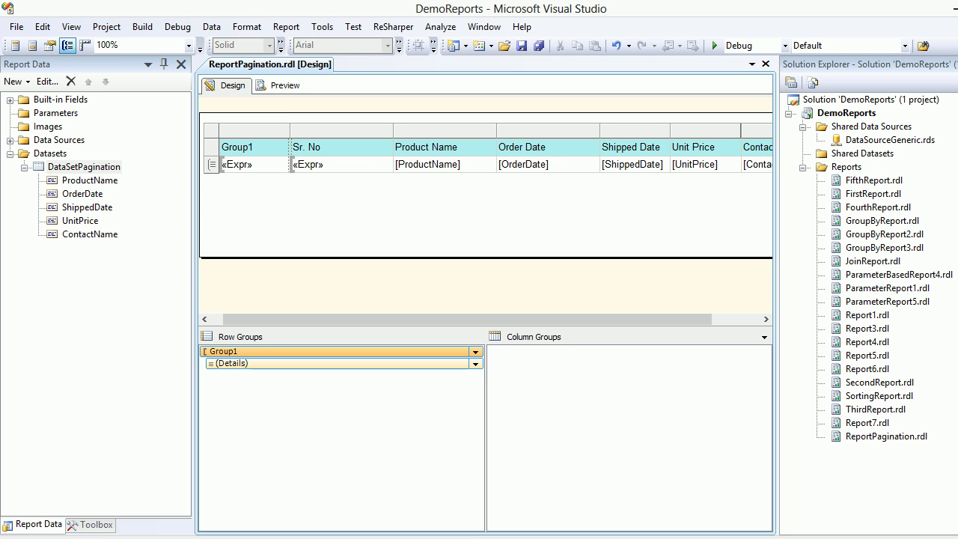
{"action": "left_click", "coordinate": [239, 131]}
{"action": "right_click", "coordinate": [239, 131]}
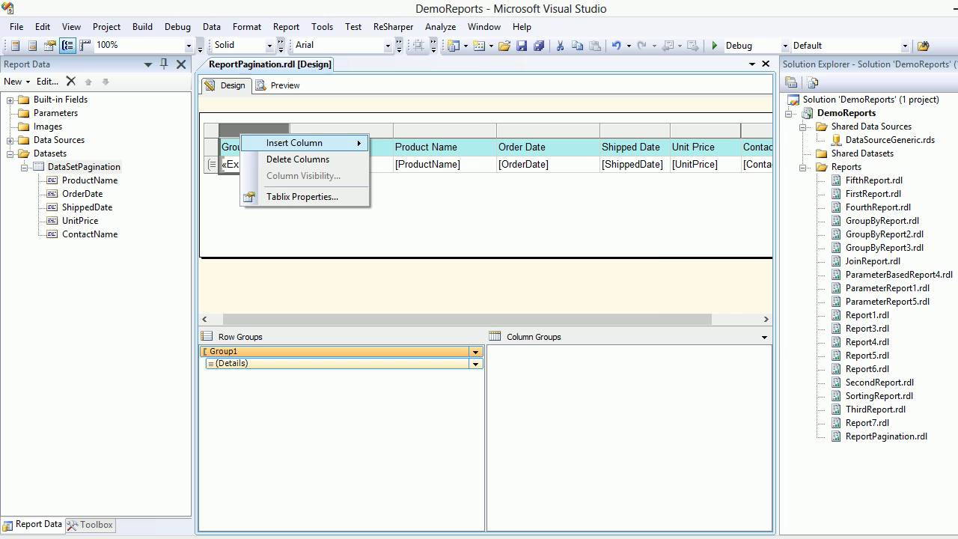
{"action": "left_click", "coordinate": [298, 159]}
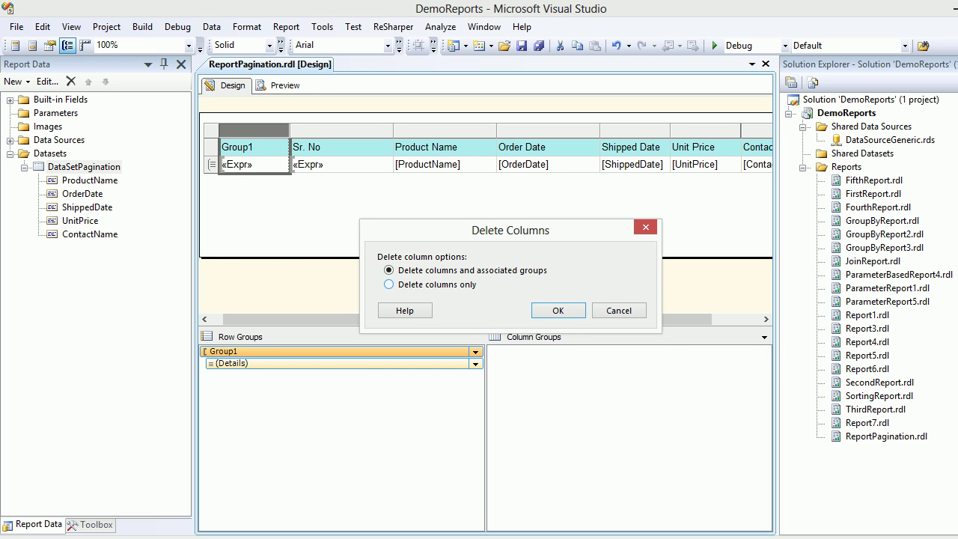
{"action": "left_click", "coordinate": [388, 284]}
{"action": "left_click", "coordinate": [558, 309]}
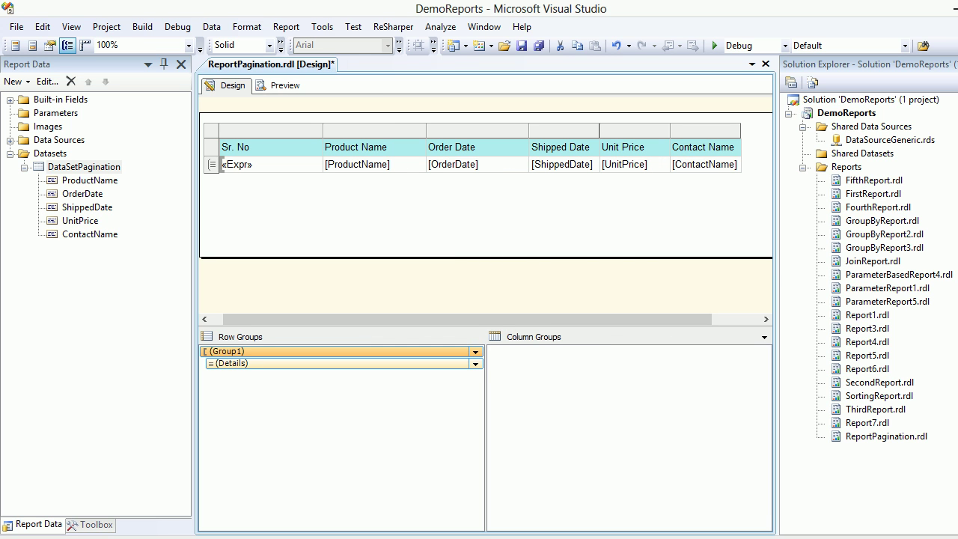
{"action": "left_click", "coordinate": [279, 84]}
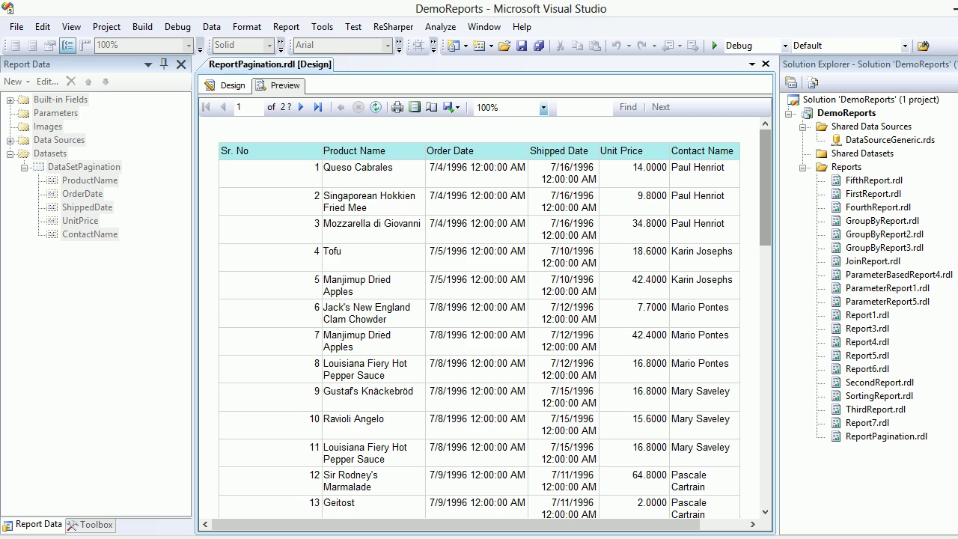
{"action": "left_click", "coordinate": [226, 85]}
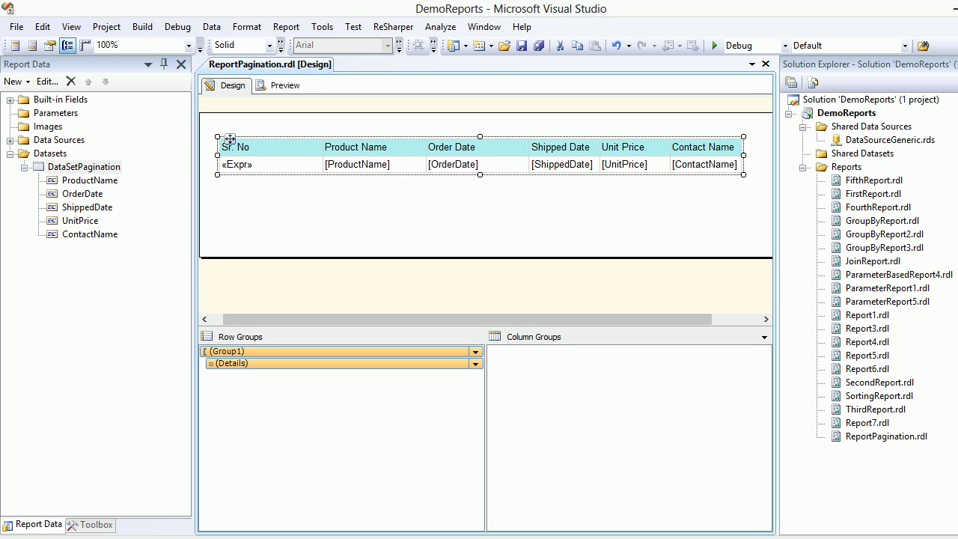
Set Group1 to page-break between each instance and preview the report
{"action": "left_click", "coordinate": [240, 164]}
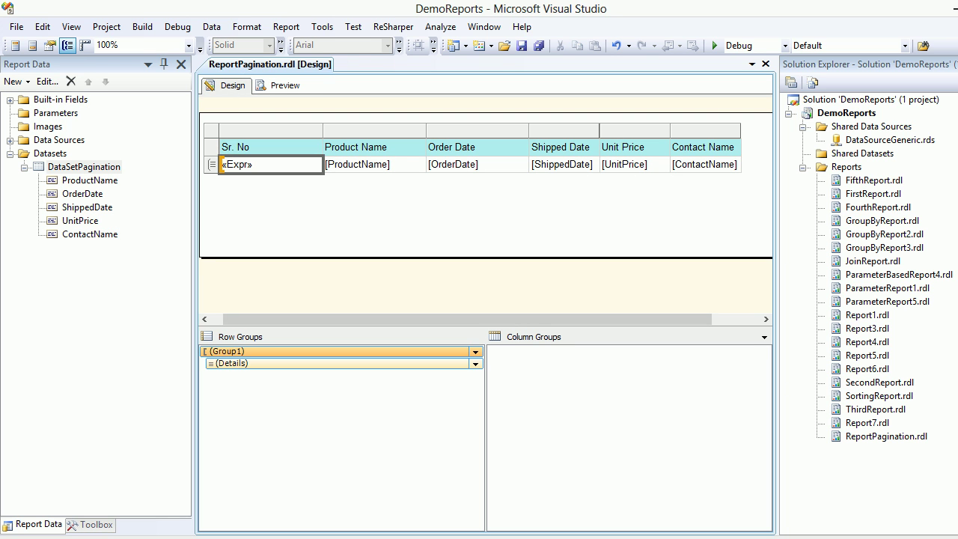
{"action": "right_click", "coordinate": [310, 351]}
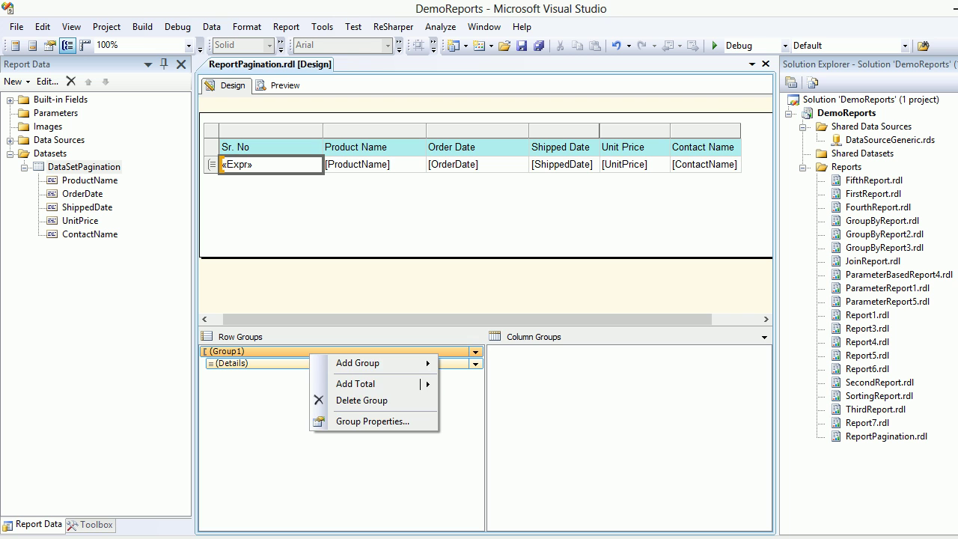
{"action": "left_click", "coordinate": [372, 421]}
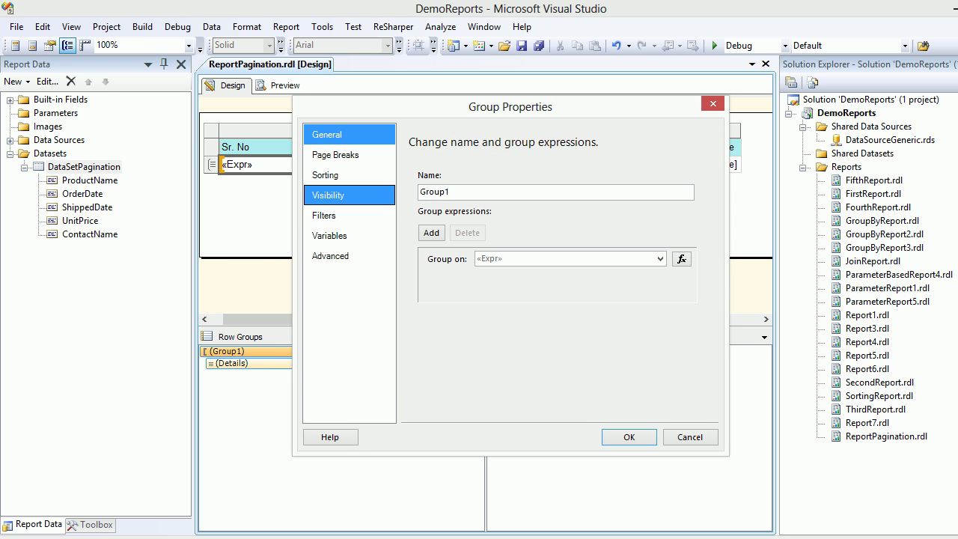
{"action": "left_click", "coordinate": [335, 154]}
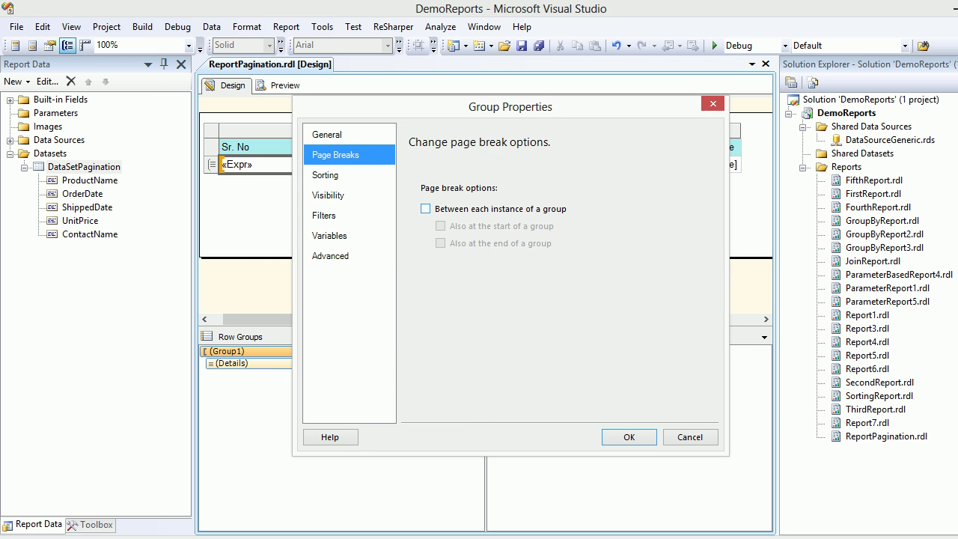
{"action": "left_click", "coordinate": [425, 208]}
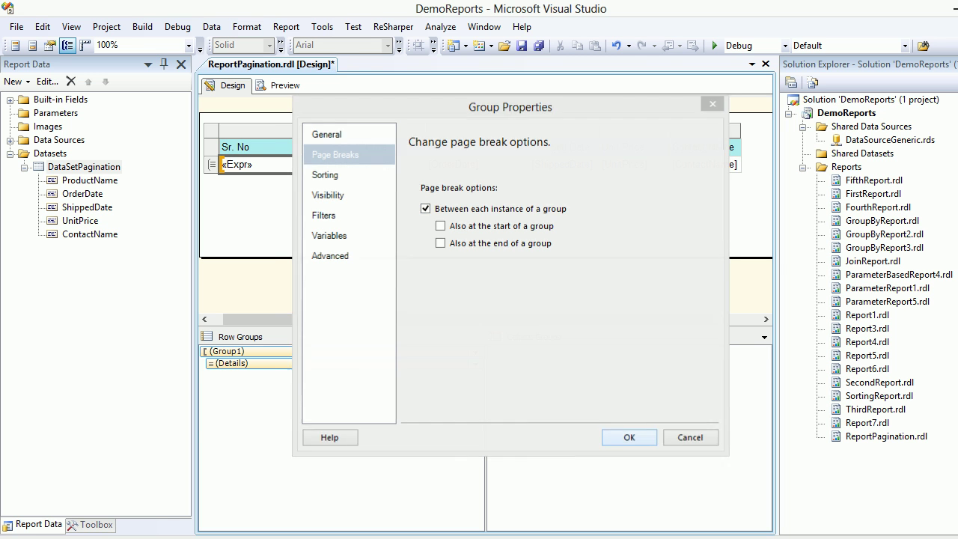
{"action": "left_click", "coordinate": [629, 437]}
{"action": "left_click", "coordinate": [279, 85]}
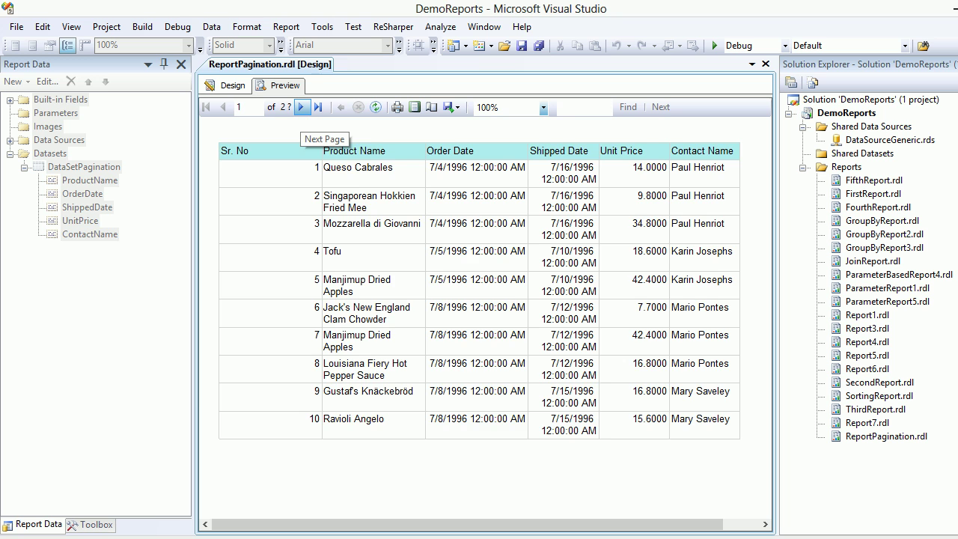
Page through preview pages 1–3 to confirm ten rows each, then return to Design
{"action": "left_click", "coordinate": [301, 107]}
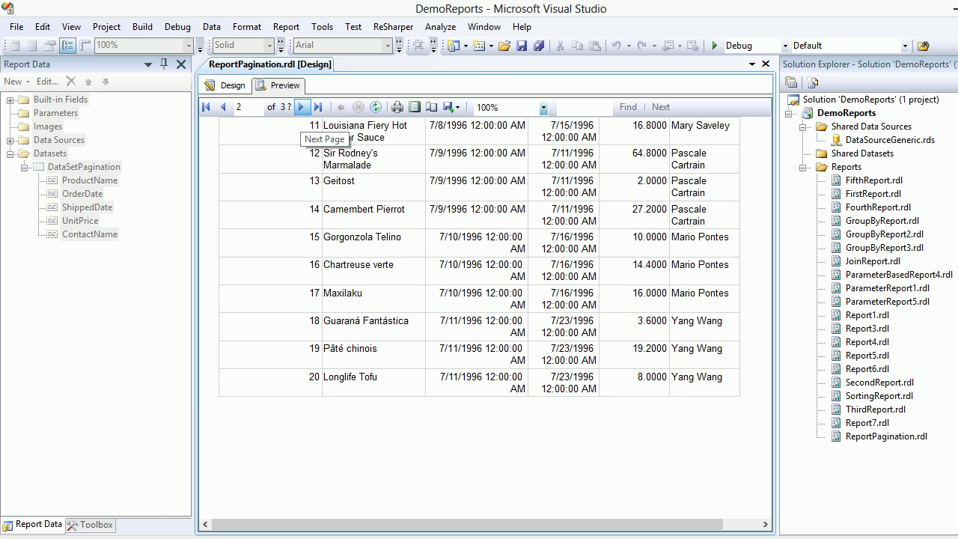
{"action": "left_click", "coordinate": [302, 107]}
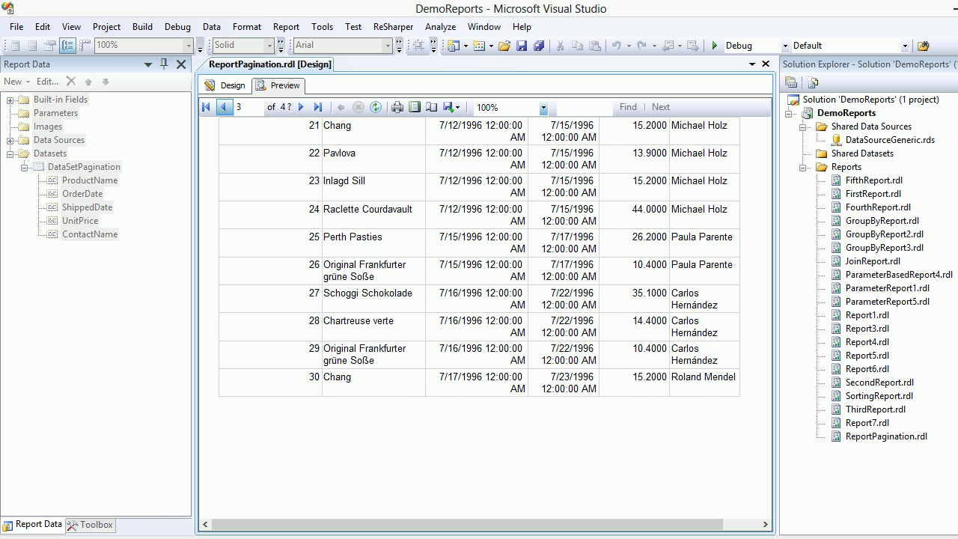
{"action": "left_click", "coordinate": [222, 107]}
{"action": "left_click", "coordinate": [223, 107]}
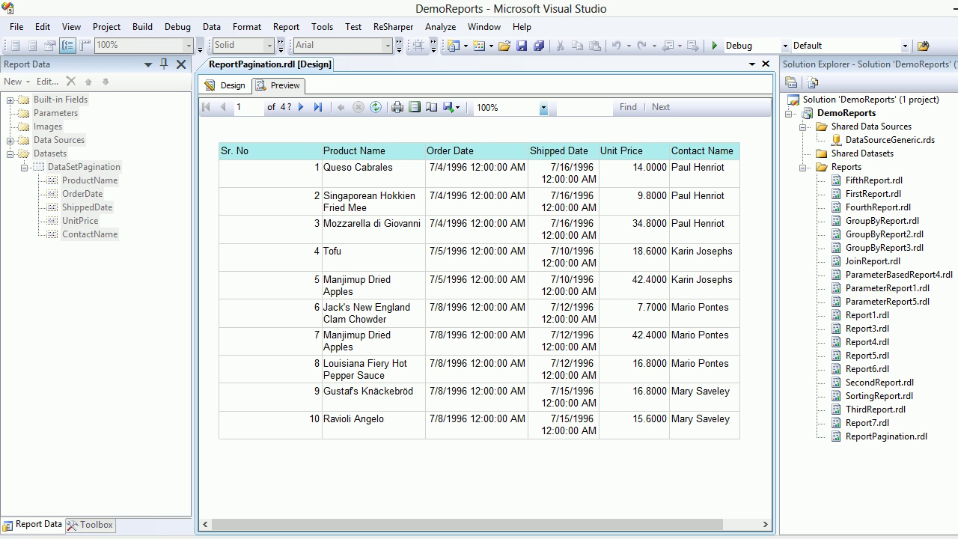
{"action": "left_click", "coordinate": [301, 107]}
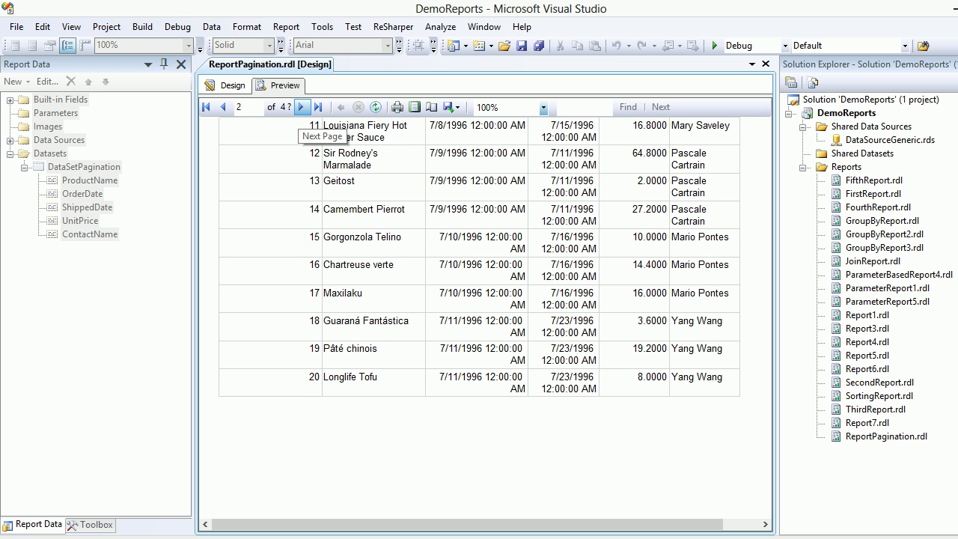
{"action": "left_click", "coordinate": [302, 106]}
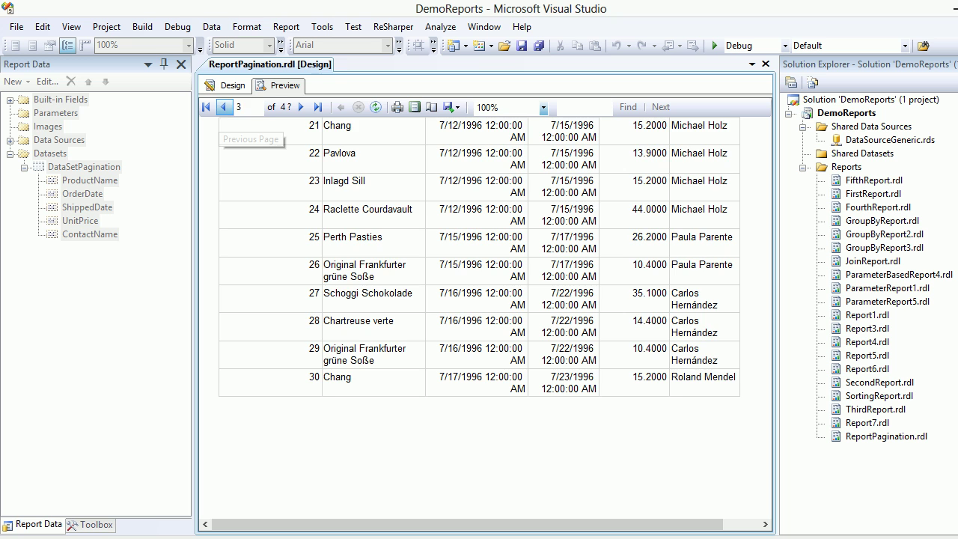
{"action": "left_click", "coordinate": [223, 107]}
{"action": "left_click", "coordinate": [223, 107]}
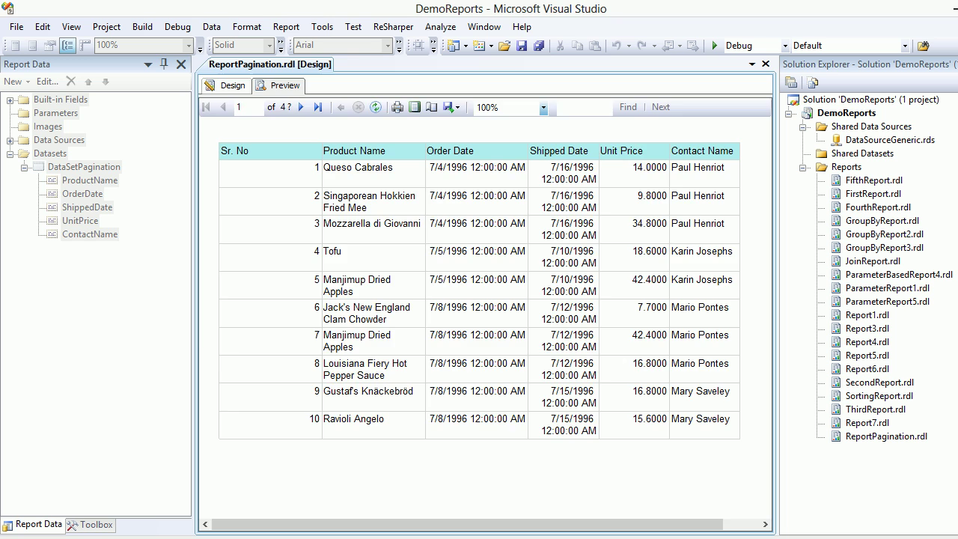
{"action": "left_click", "coordinate": [228, 86]}
Open Group1's =Ceiling(ROWNUMBER(nothing)/10) expression and select the 10 rows-per-page value
{"action": "left_click", "coordinate": [232, 351]}
{"action": "right_click", "coordinate": [301, 351]}
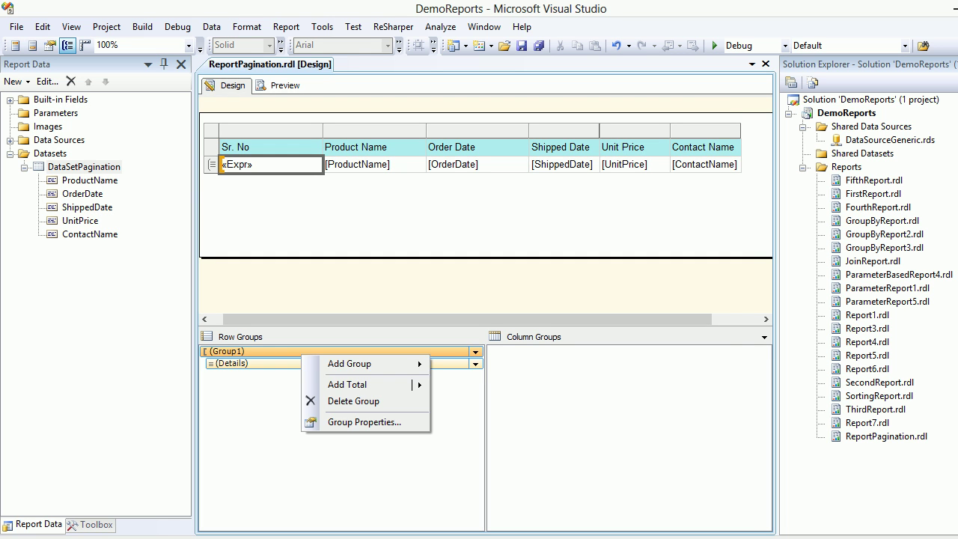
{"action": "left_click", "coordinate": [352, 422]}
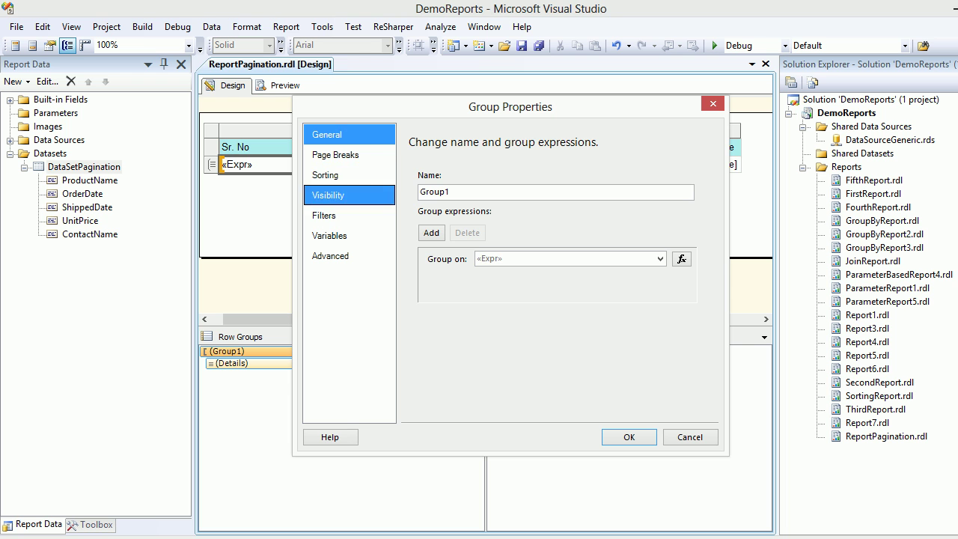
{"action": "left_click", "coordinate": [681, 258]}
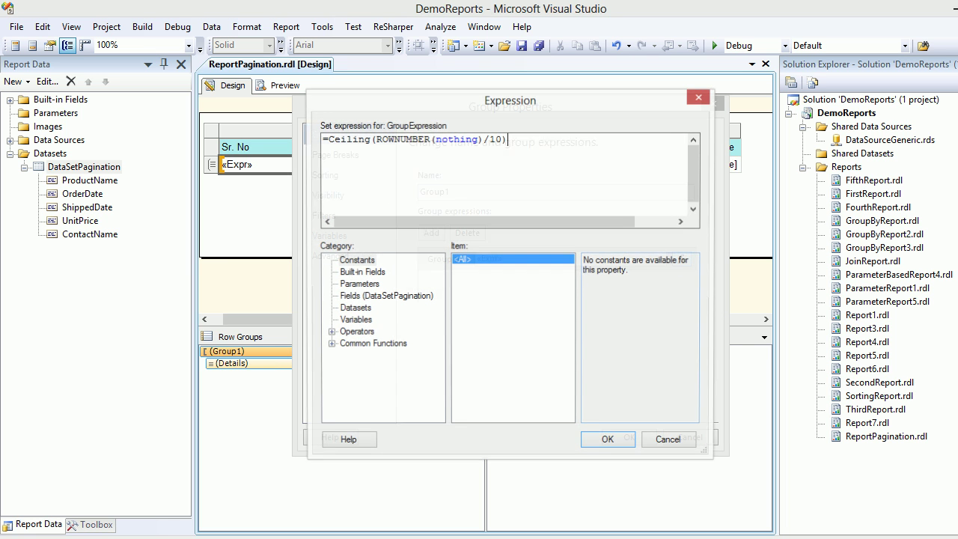
{"action": "double_click", "coordinate": [495, 139]}
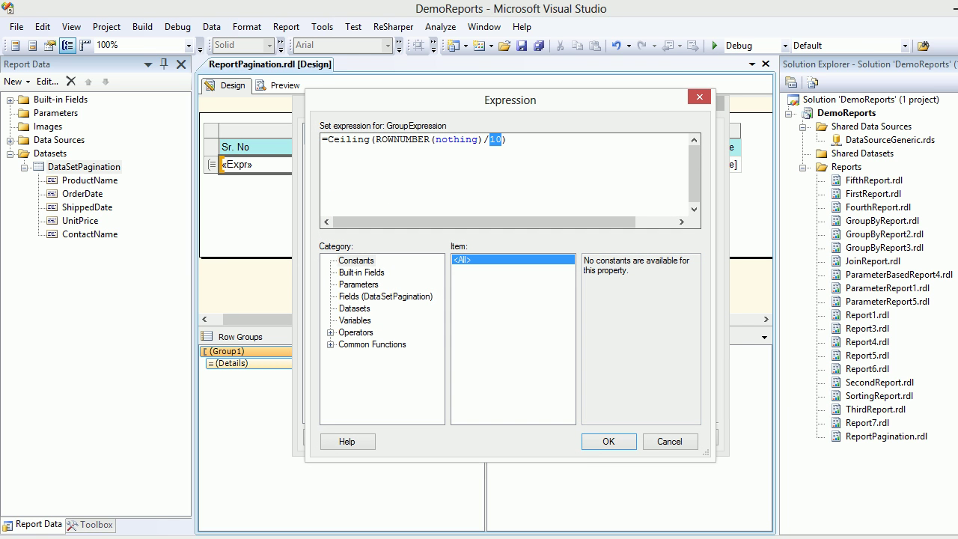